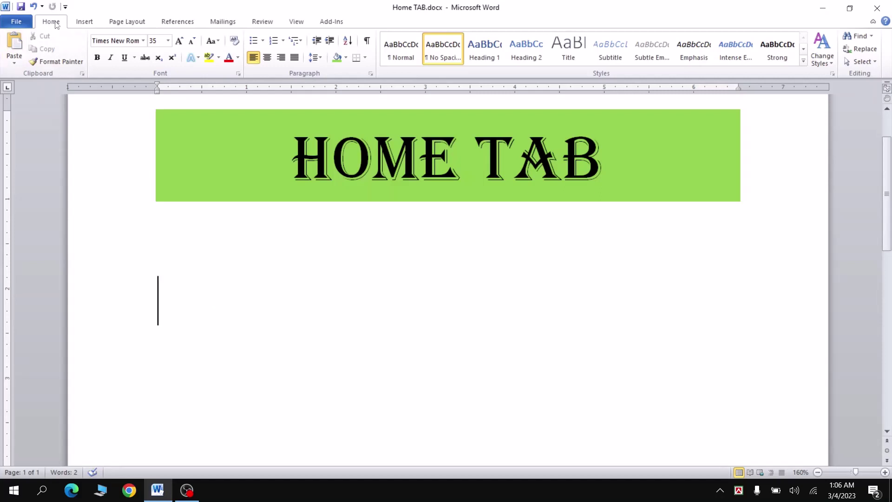
Step: Paste the fox sample sentence, end it with a period, and add a copy of 'quick' after it
{"action": "left_click", "coordinate": [46, 73]}
{"action": "type", "text": "A quick Brown fox jumps over the lazy dog"}
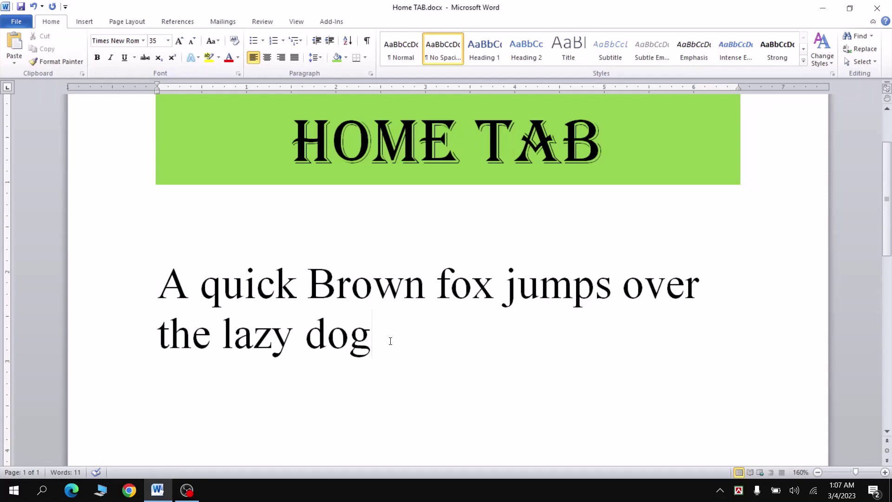
{"action": "left_click_drag", "start_coordinate": [205, 291], "coordinate": [289, 296]}
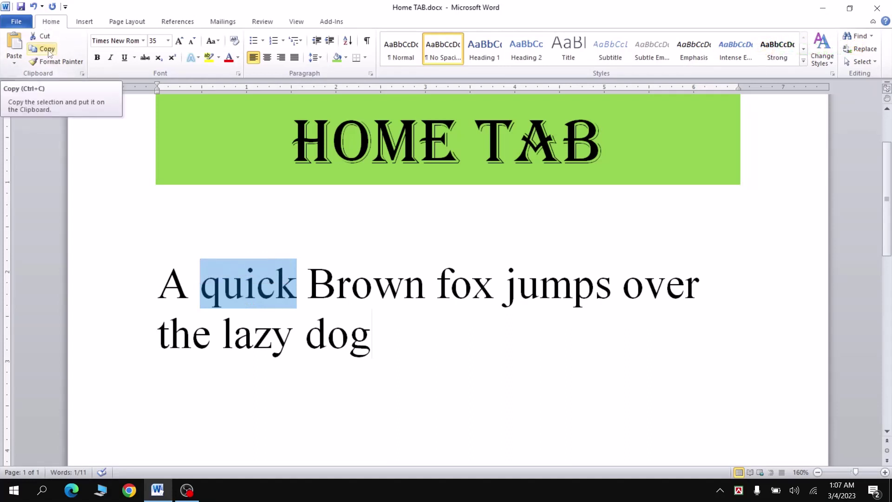
{"action": "left_click", "coordinate": [49, 53]}
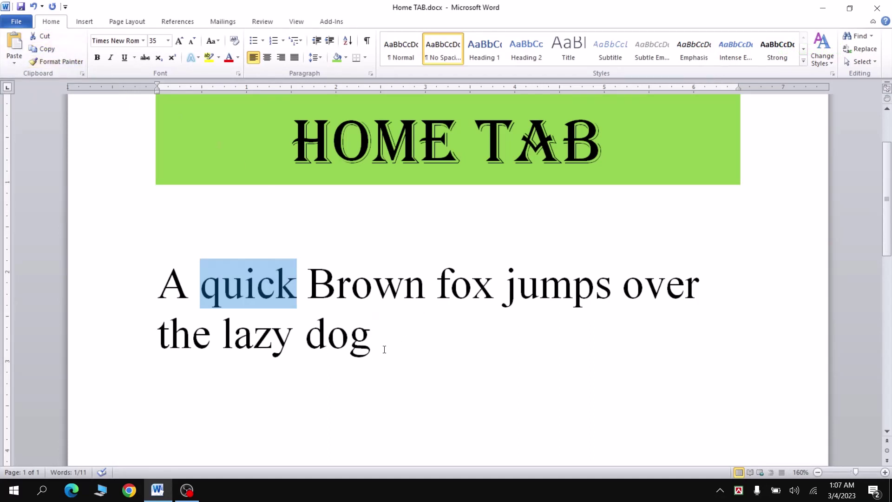
{"action": "left_click", "coordinate": [384, 349]}
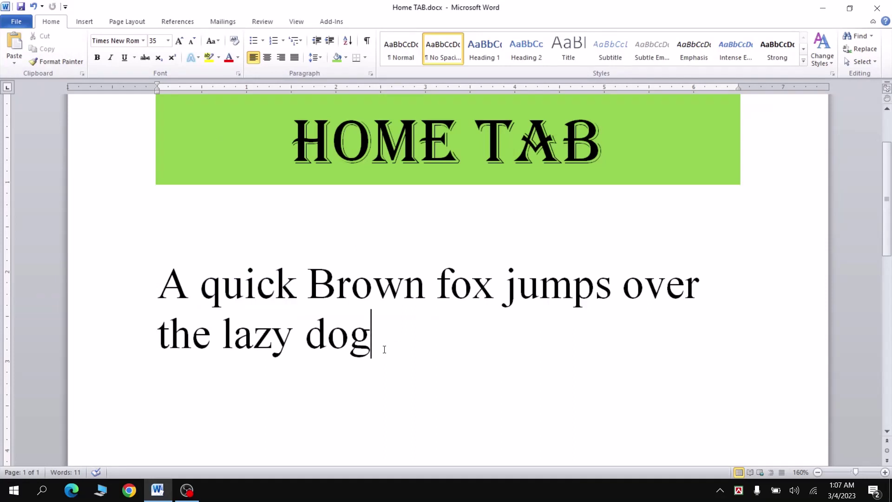
{"action": "type", "text": "."}
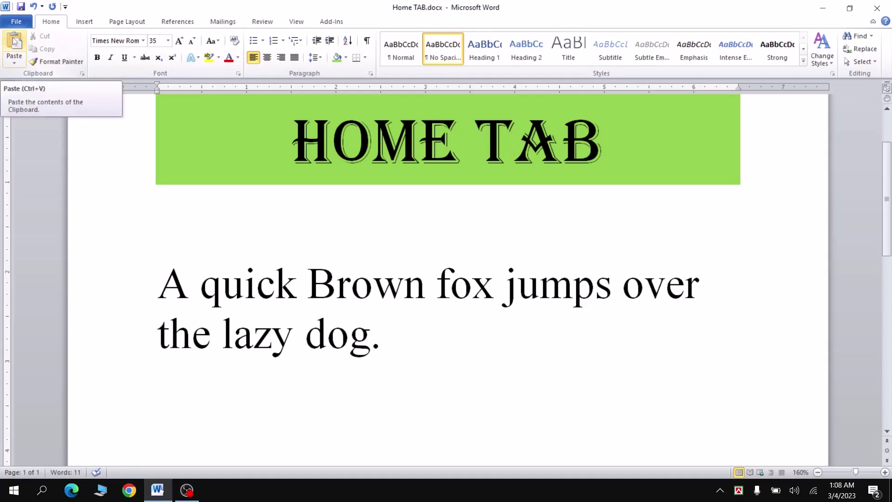
{"action": "left_click", "coordinate": [14, 42]}
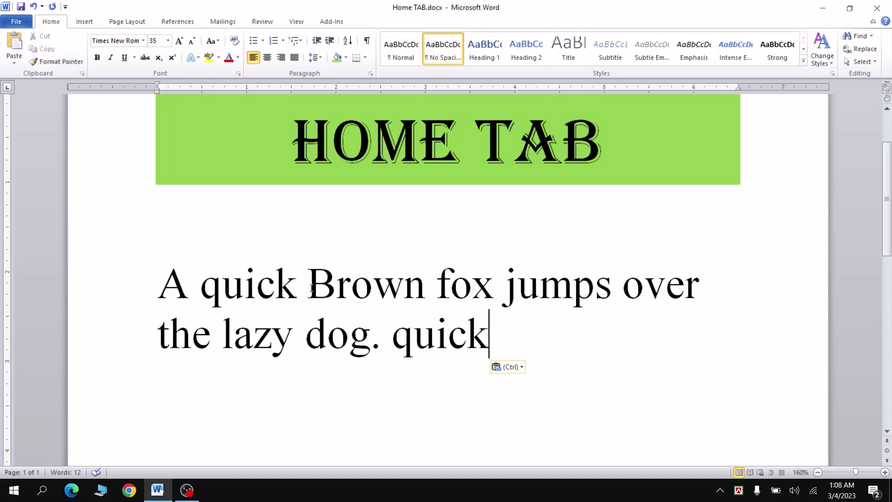
Step: Copy the word 'Brown' and paste it after 'fox'
{"action": "left_click_drag", "start_coordinate": [308, 288], "coordinate": [425, 288]}
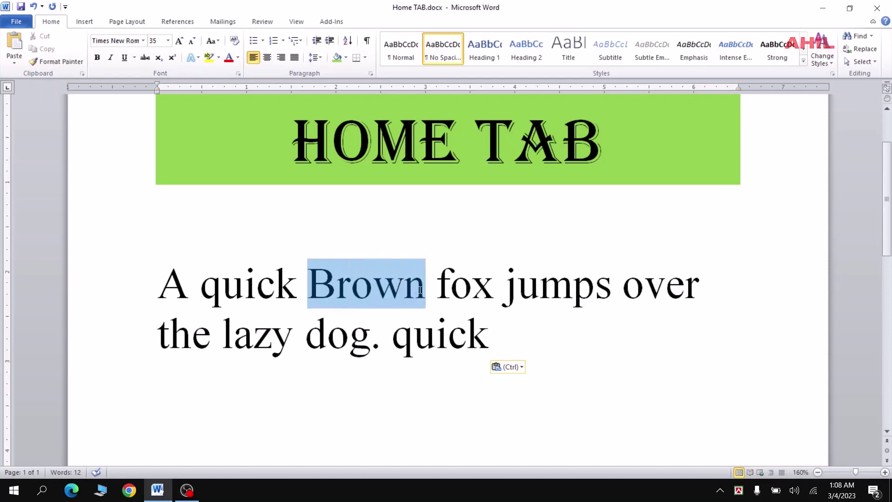
{"action": "left_click", "coordinate": [362, 288]}
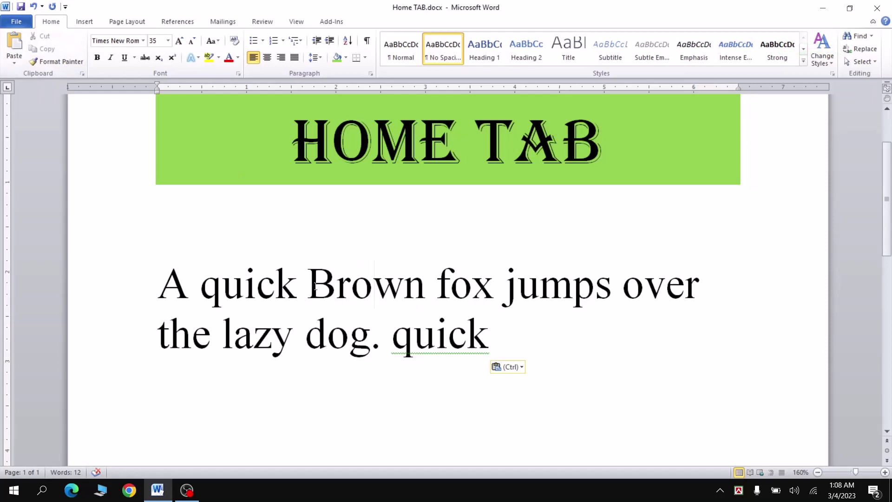
{"action": "left_click_drag", "start_coordinate": [308, 288], "coordinate": [420, 289]}
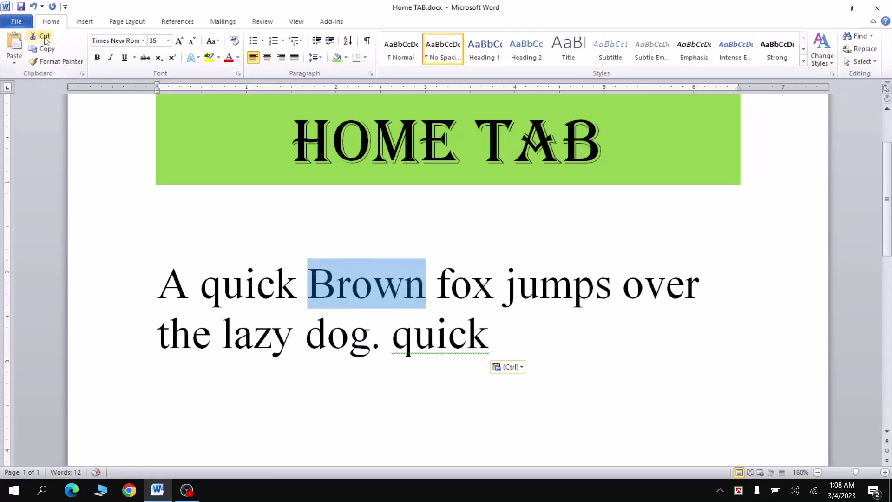
{"action": "left_click", "coordinate": [48, 50]}
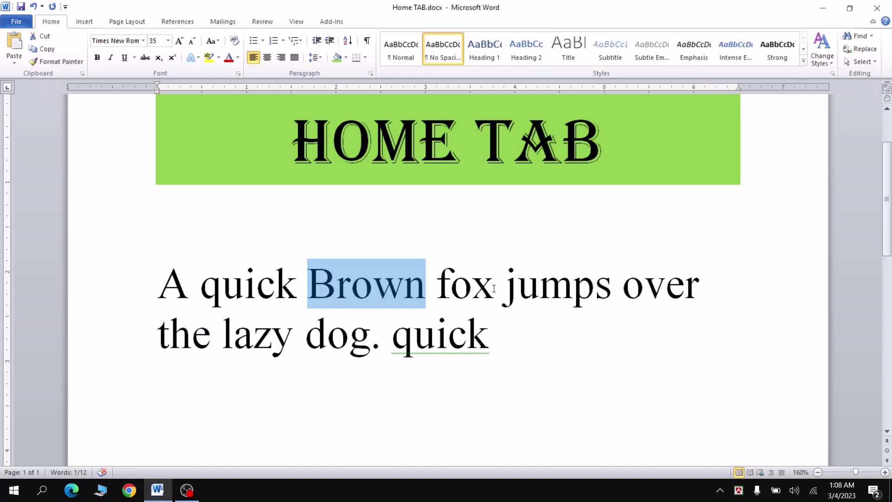
{"action": "left_click", "coordinate": [494, 288]}
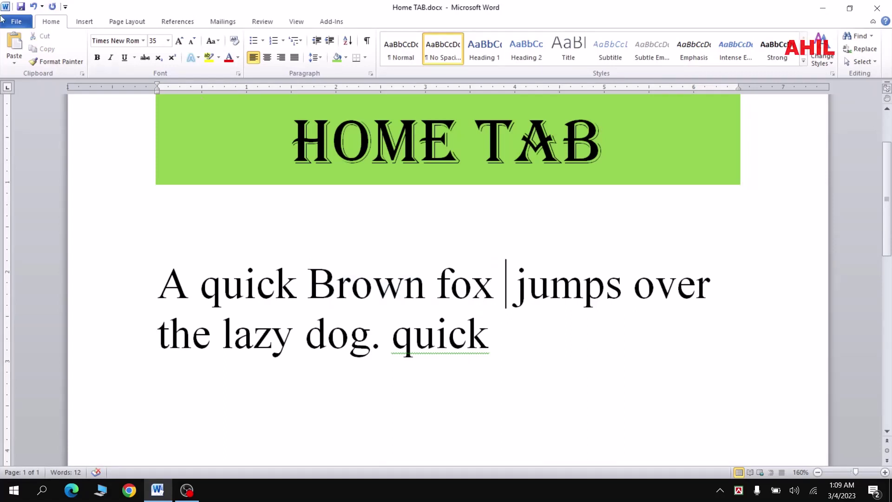
{"action": "left_click", "coordinate": [14, 43]}
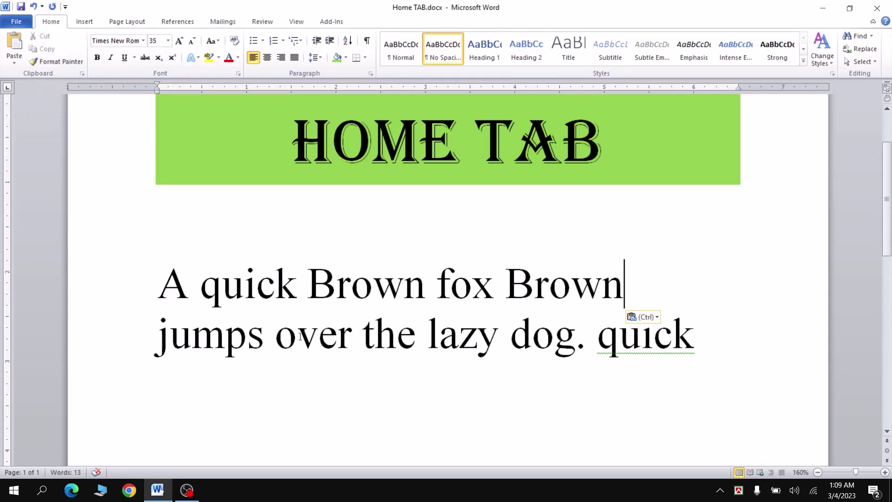
Step: Cut 'Brown fox' out of the sentence
{"action": "left_click", "coordinate": [312, 275]}
{"action": "left_click_drag", "start_coordinate": [312, 275], "coordinate": [489, 285]}
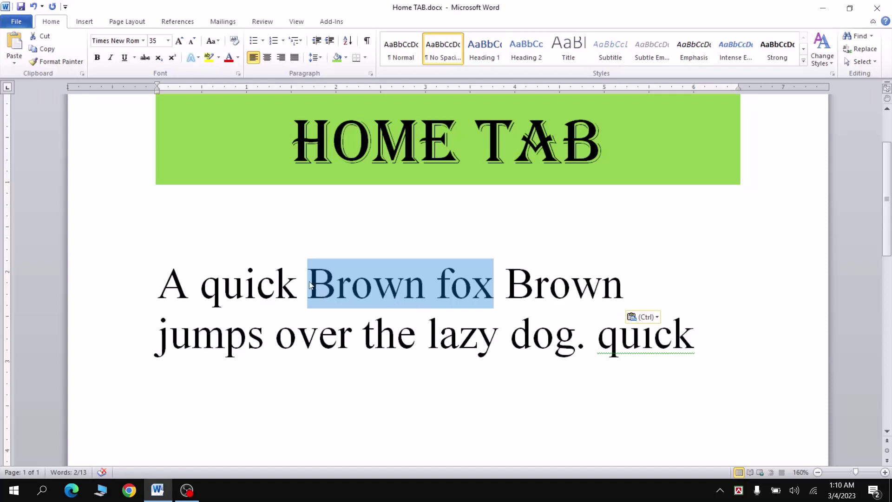
{"action": "left_click", "coordinate": [44, 39]}
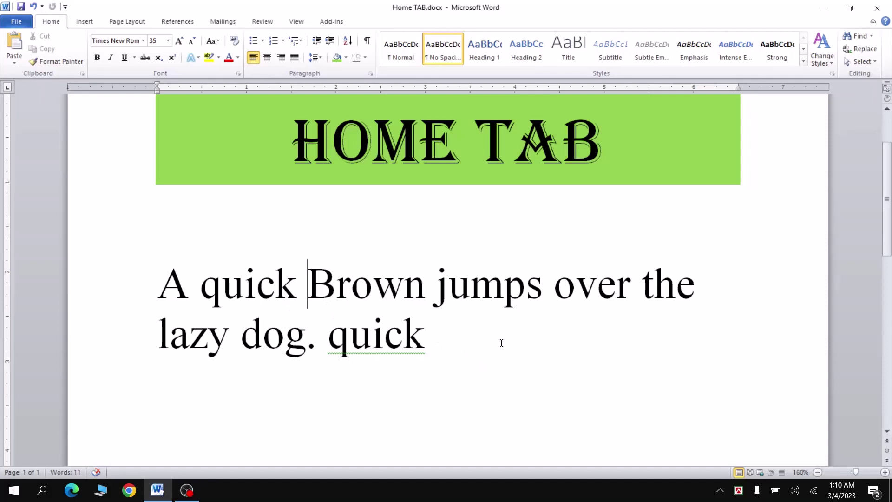
Step: Paste the cut 'Brown fox' after the trailing 'quick'
{"action": "left_click", "coordinate": [447, 342]}
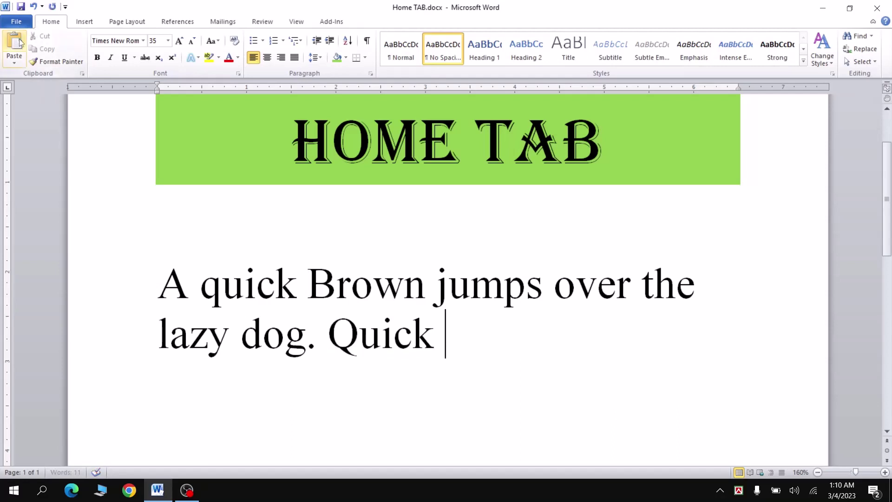
{"action": "left_click", "coordinate": [19, 43]}
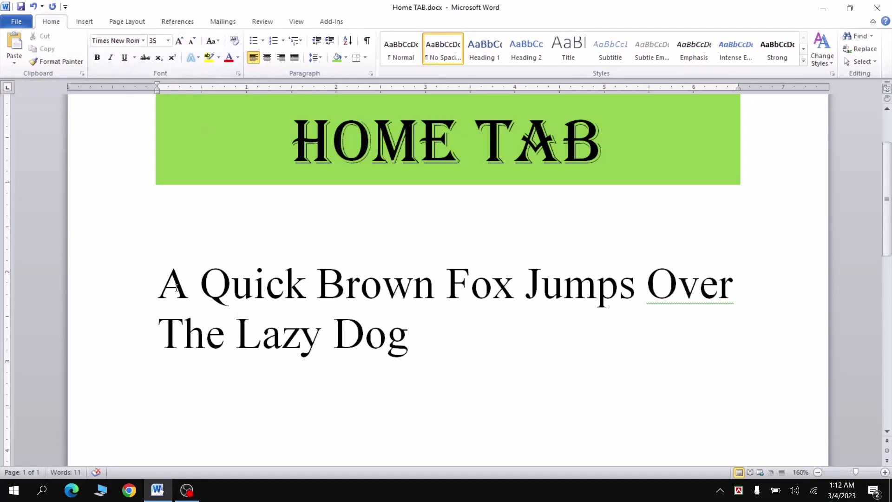
{"action": "left_click_drag", "start_coordinate": [158, 284], "coordinate": [395, 336]}
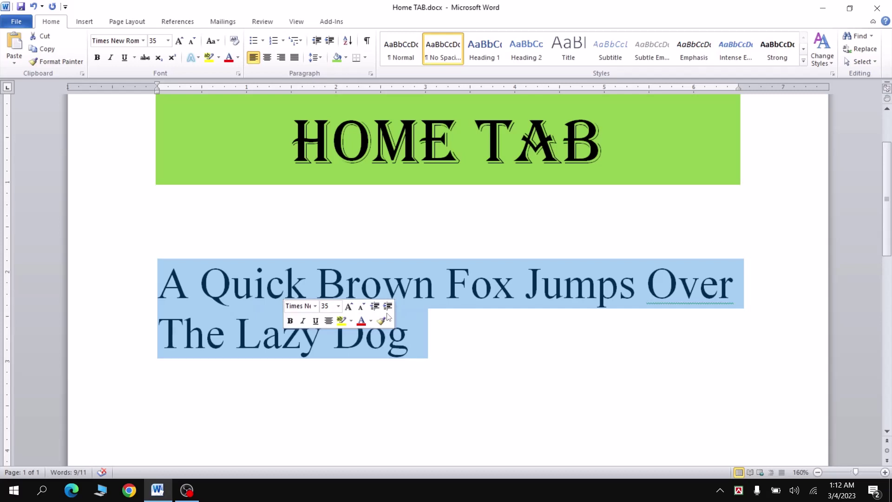
{"action": "left_click", "coordinate": [144, 43]}
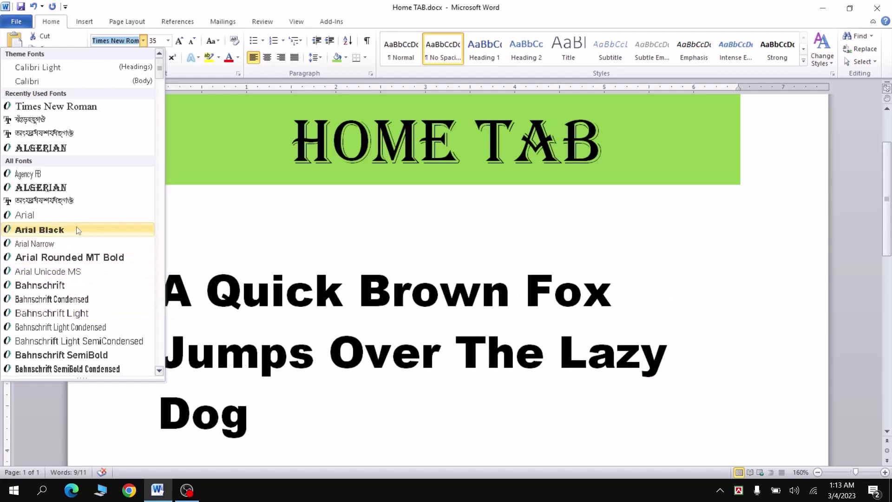
{"action": "scroll", "coordinate": [78, 230], "scroll_direction": "down", "scroll_amount": 3}
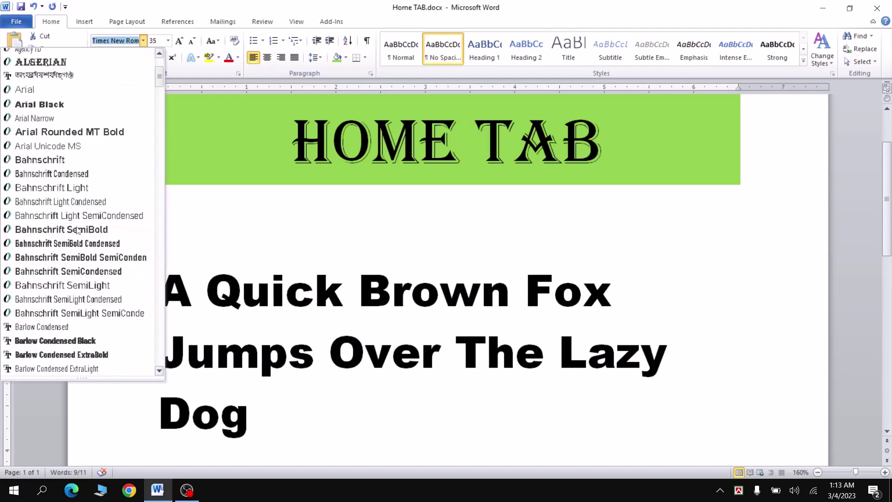
{"action": "scroll", "coordinate": [77, 230], "scroll_direction": "down", "scroll_amount": 3}
{"action": "scroll", "coordinate": [77, 230], "scroll_direction": "down", "scroll_amount": 3}
{"action": "scroll", "coordinate": [77, 230], "scroll_direction": "down", "scroll_amount": 2}
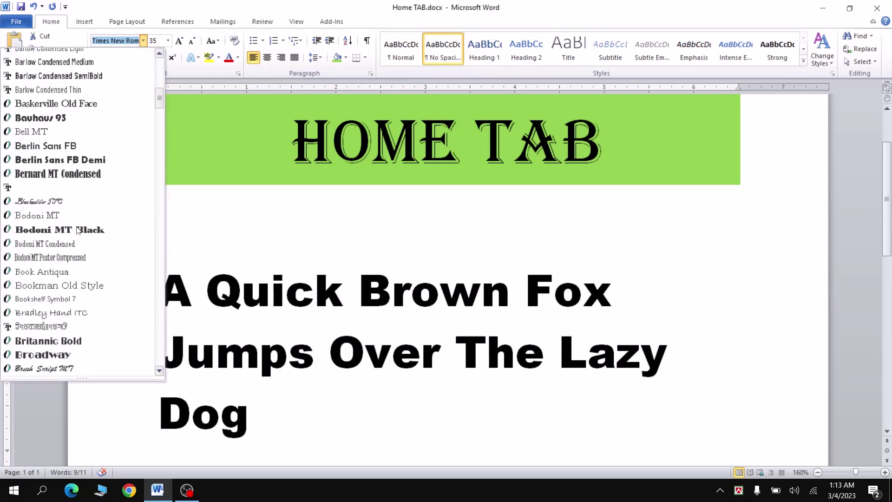
{"action": "scroll", "coordinate": [78, 231], "scroll_direction": "down", "scroll_amount": 6}
{"action": "scroll", "coordinate": [78, 231], "scroll_direction": "down", "scroll_amount": 7}
{"action": "scroll", "coordinate": [78, 230], "scroll_direction": "down", "scroll_amount": 8}
{"action": "scroll", "coordinate": [77, 231], "scroll_direction": "down", "scroll_amount": 2}
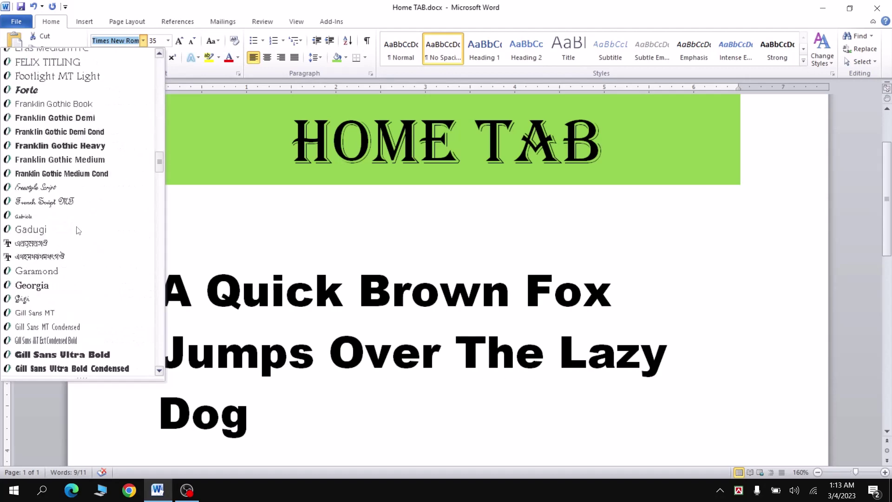
{"action": "scroll", "coordinate": [78, 230], "scroll_direction": "down", "scroll_amount": 5}
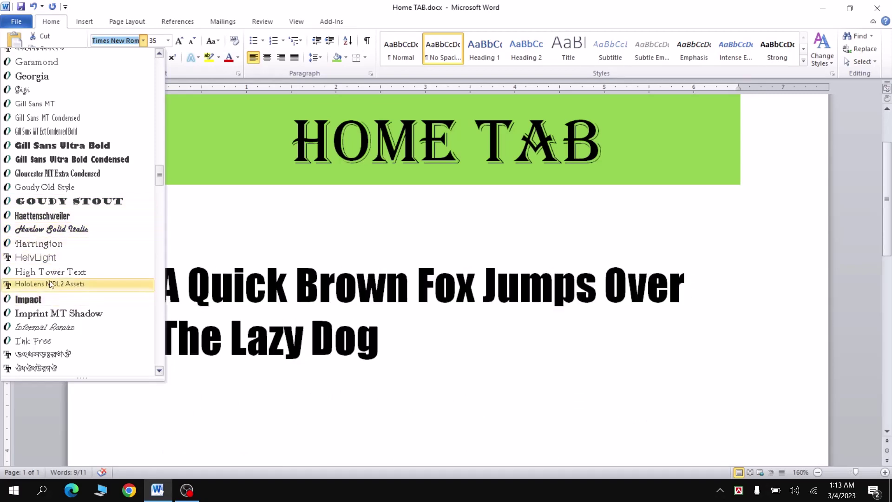
{"action": "scroll", "coordinate": [55, 252], "scroll_direction": "up", "scroll_amount": 5}
{"action": "scroll", "coordinate": [56, 252], "scroll_direction": "up", "scroll_amount": 5}
{"action": "scroll", "coordinate": [56, 253], "scroll_direction": "up", "scroll_amount": 5}
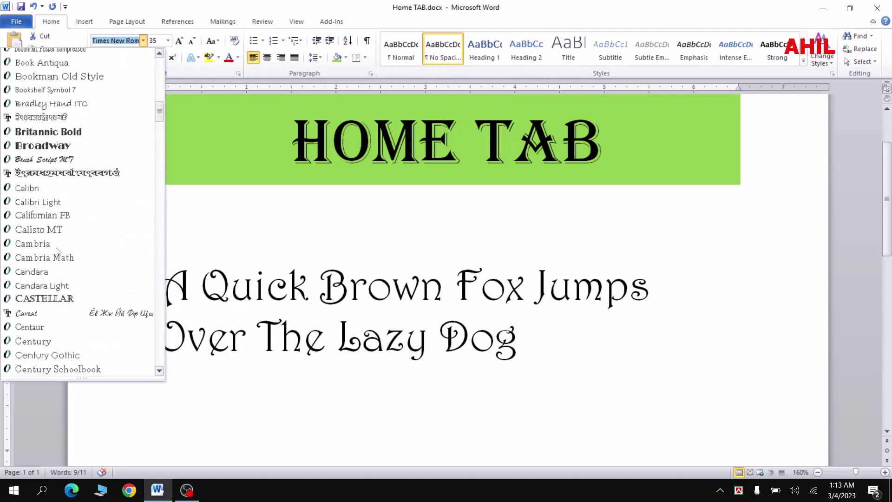
{"action": "scroll", "coordinate": [56, 252], "scroll_direction": "up", "scroll_amount": 5}
{"action": "scroll", "coordinate": [56, 251], "scroll_direction": "up", "scroll_amount": 10}
{"action": "left_click", "coordinate": [56, 70]}
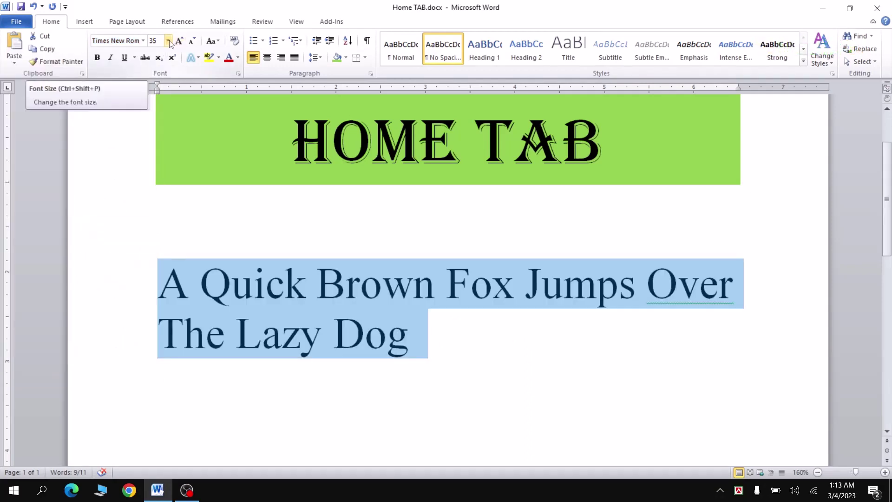
Step: Set the sentence to 36 pt and cycle the 2 in X2 through superscript and subscript back to normal
{"action": "left_click", "coordinate": [168, 42]}
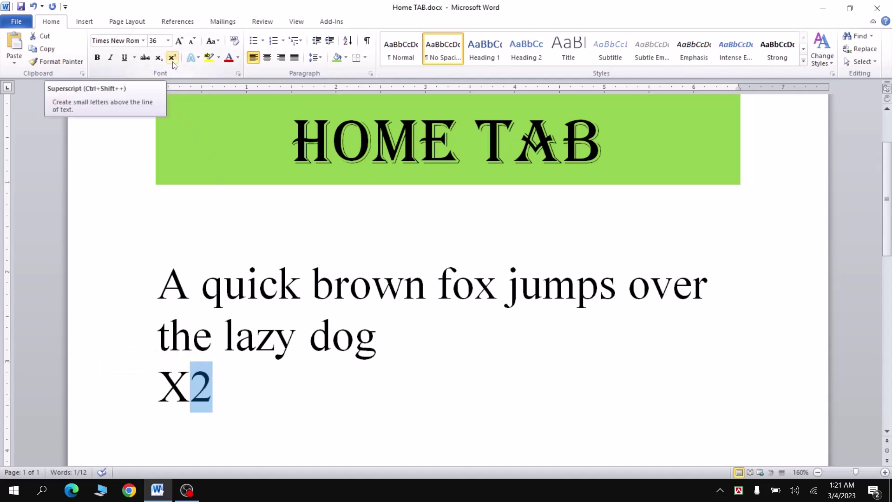
{"action": "left_click", "coordinate": [172, 58]}
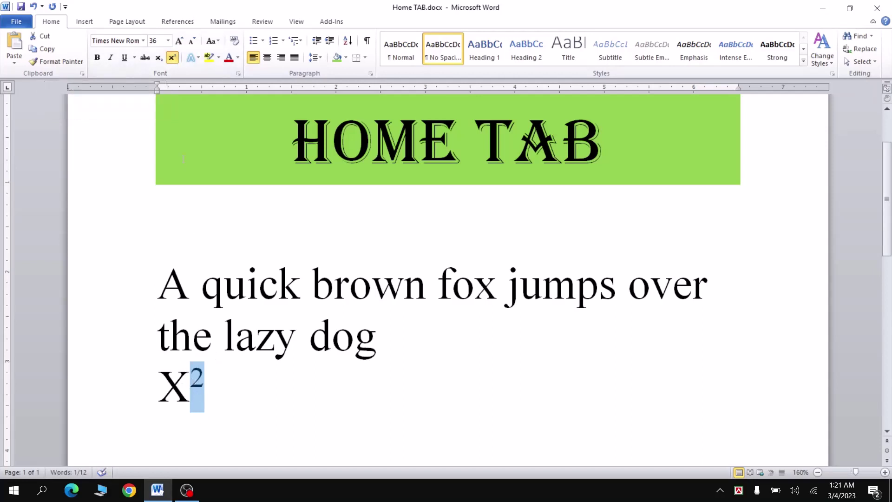
{"action": "left_click", "coordinate": [159, 59]}
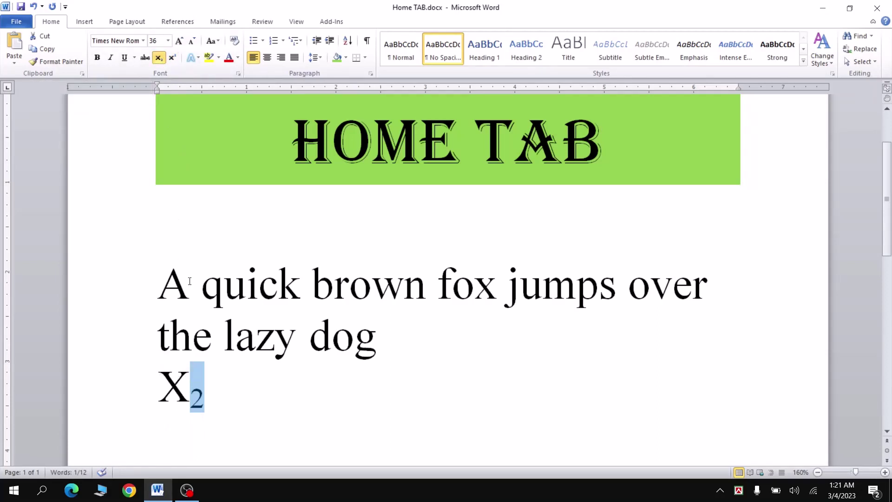
{"action": "left_click", "coordinate": [160, 59]}
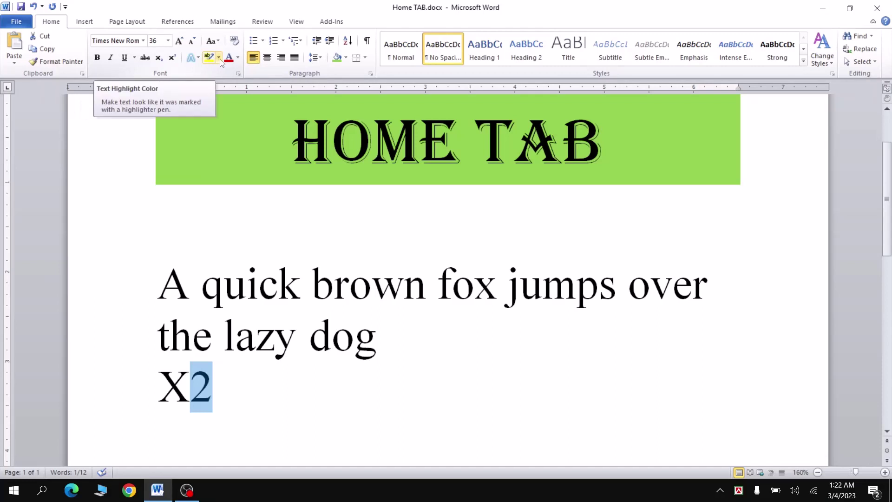
Step: Pick the Yellow highlighter and mark the words 'brown' and 'over'
{"action": "left_click", "coordinate": [219, 58]}
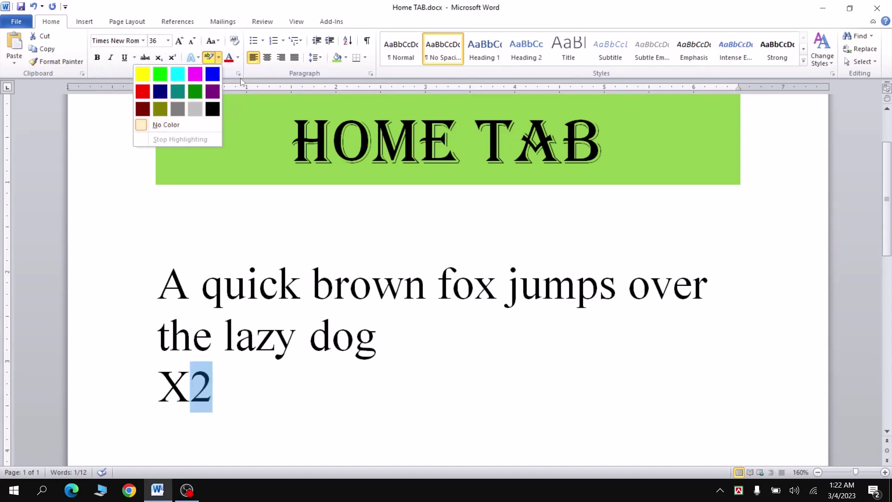
{"action": "left_click", "coordinate": [256, 99]}
{"action": "left_click", "coordinate": [240, 368]}
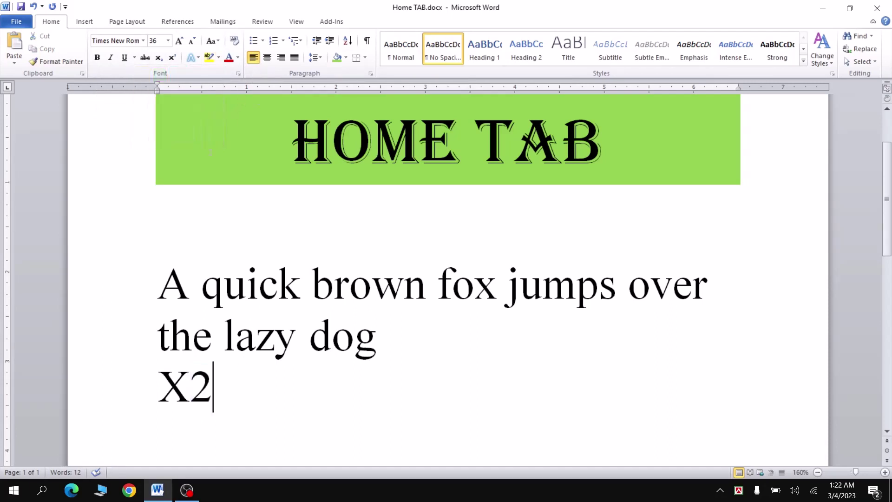
{"action": "left_click", "coordinate": [218, 59]}
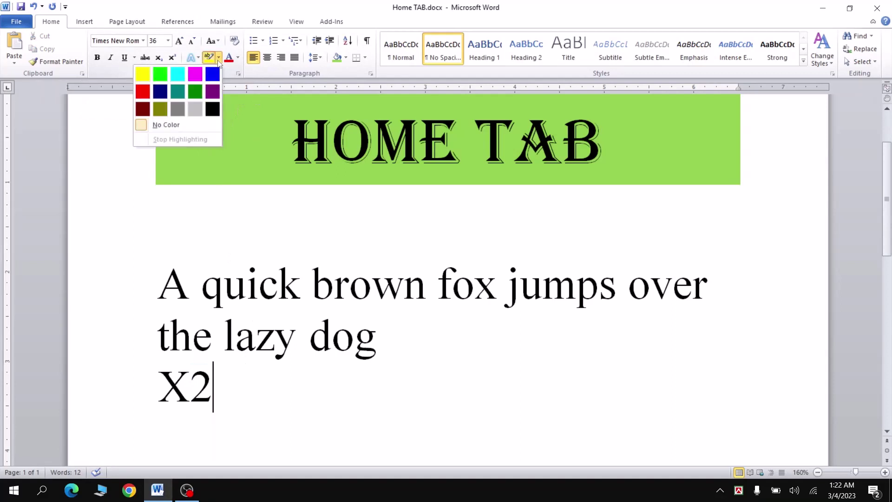
{"action": "left_click", "coordinate": [144, 76]}
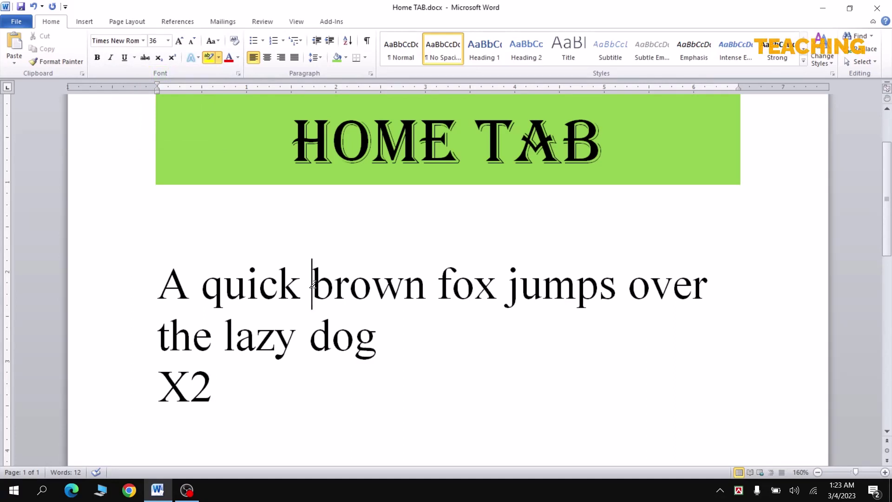
{"action": "left_click_drag", "start_coordinate": [313, 285], "coordinate": [427, 290]}
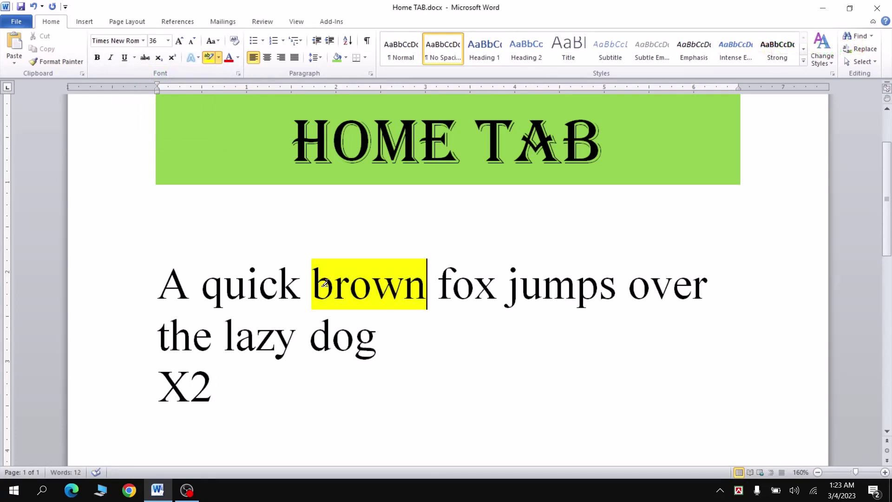
{"action": "left_click", "coordinate": [628, 286]}
{"action": "left_click_drag", "start_coordinate": [628, 286], "coordinate": [707, 286]}
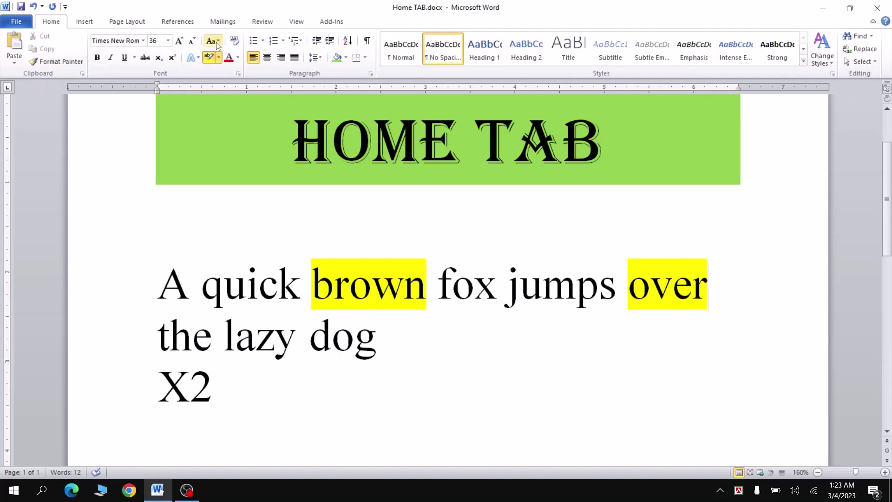
Step: Undo the yellow highlighting with Ctrl+Z and select the whole sample sentence
{"action": "key", "text": "ctrl+z"}
{"action": "key", "text": "ctrl+z"}
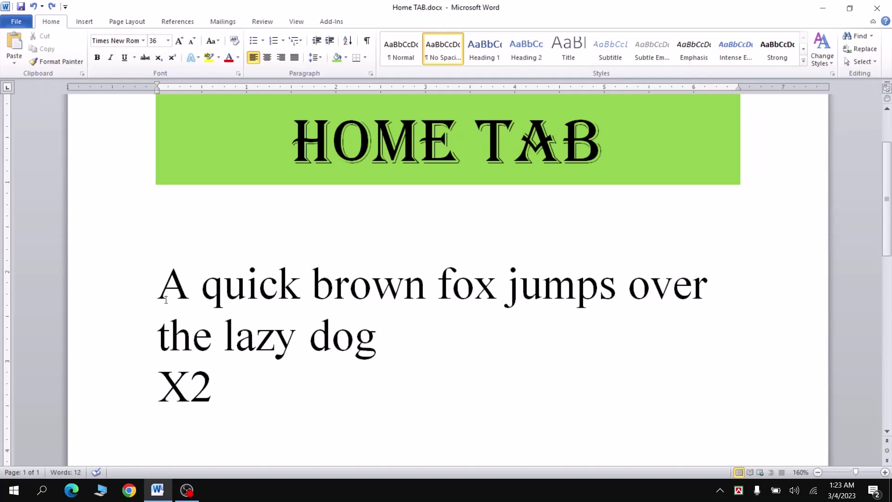
{"action": "left_click_drag", "start_coordinate": [158, 288], "coordinate": [398, 316]}
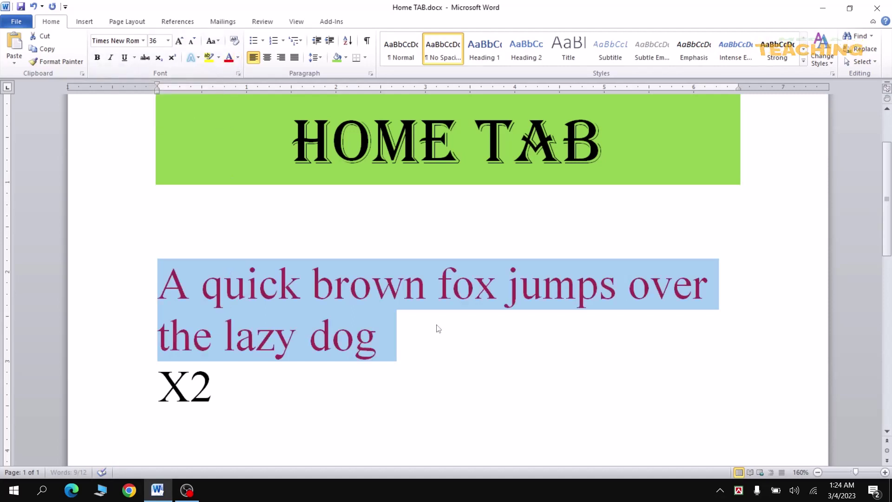
Step: Change the sample sentence's font colour from dark magenta to Blue
{"action": "key", "text": "Right"}
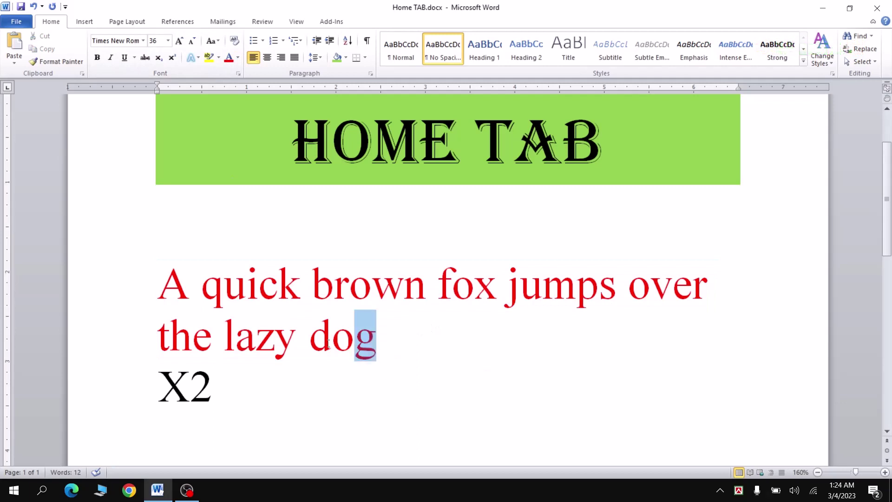
{"action": "left_click_drag", "start_coordinate": [389, 352], "coordinate": [160, 286]}
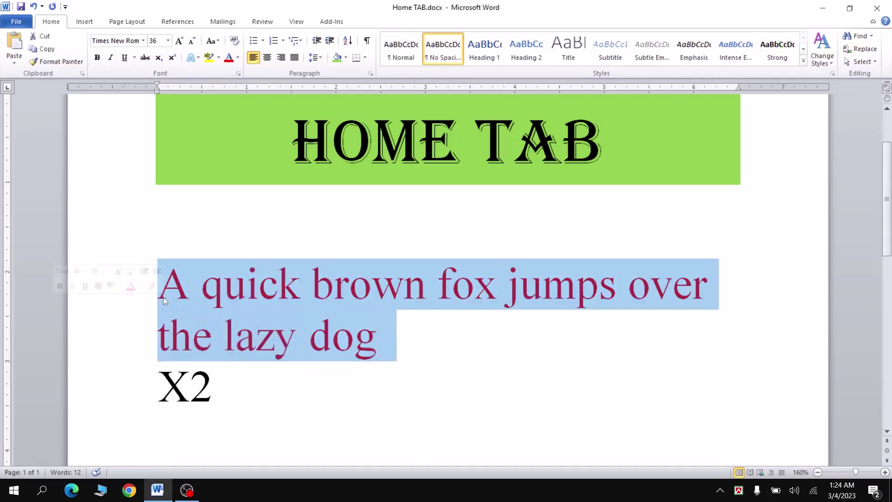
{"action": "left_click", "coordinate": [238, 58]}
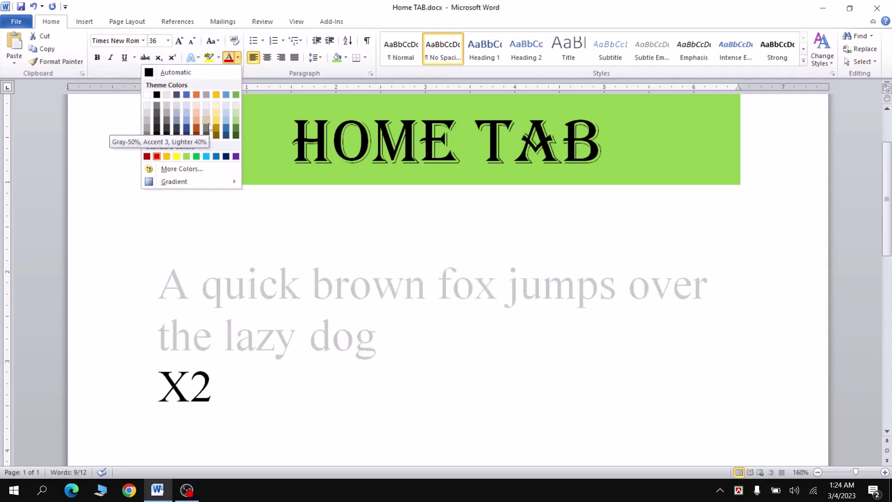
{"action": "left_click", "coordinate": [216, 157]}
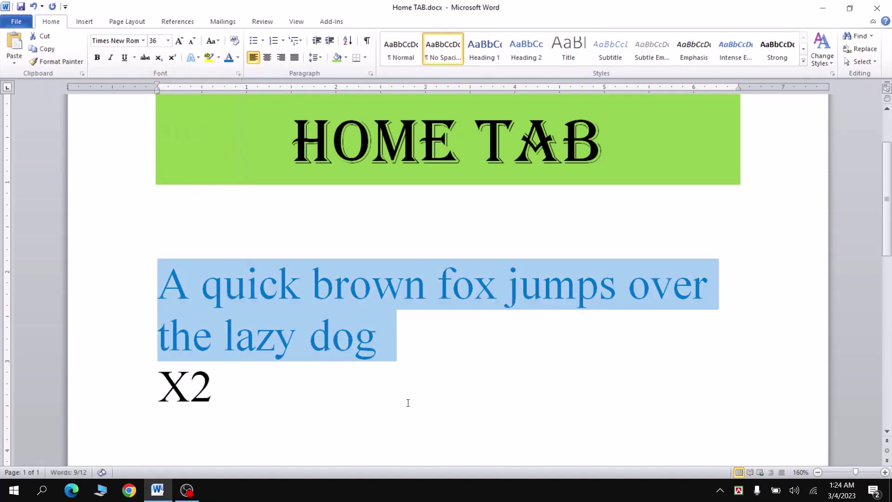
{"action": "left_click", "coordinate": [406, 348]}
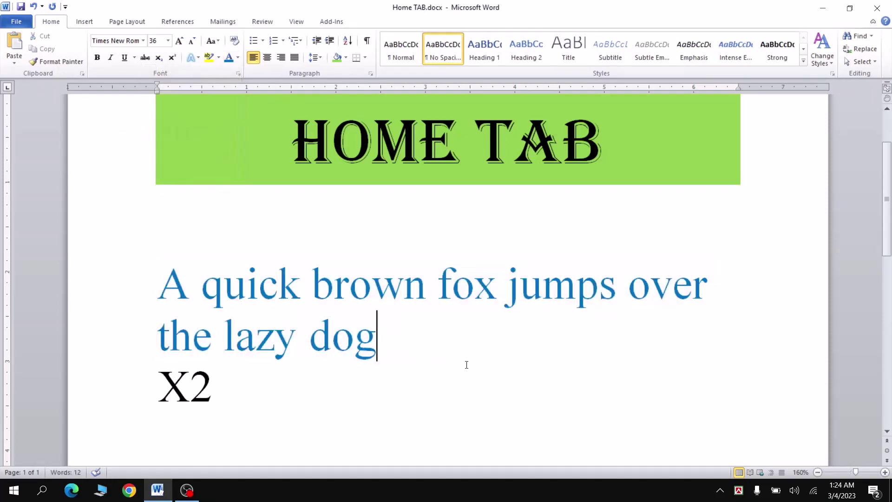
Step: Overwrite the sentence and X2 line with 'A QUICK', then select the new line
{"action": "left_click_drag", "start_coordinate": [225, 393], "coordinate": [145, 301]}
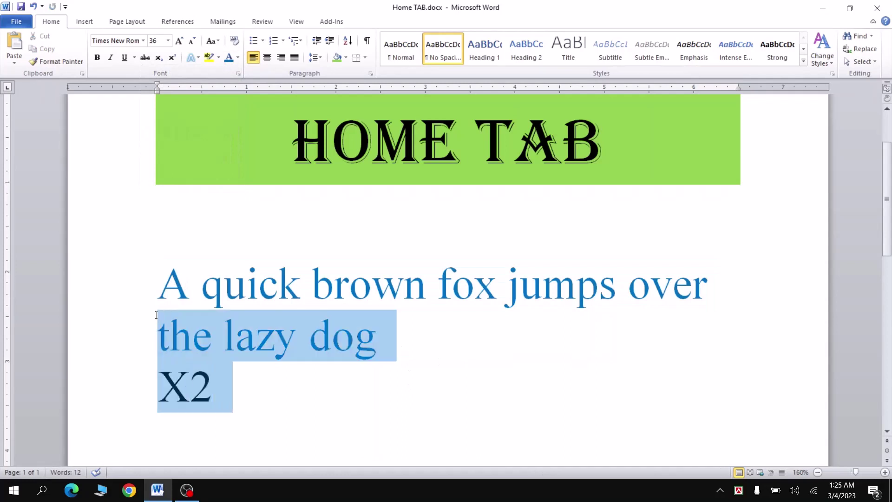
{"action": "type", "text": "A QUICK"}
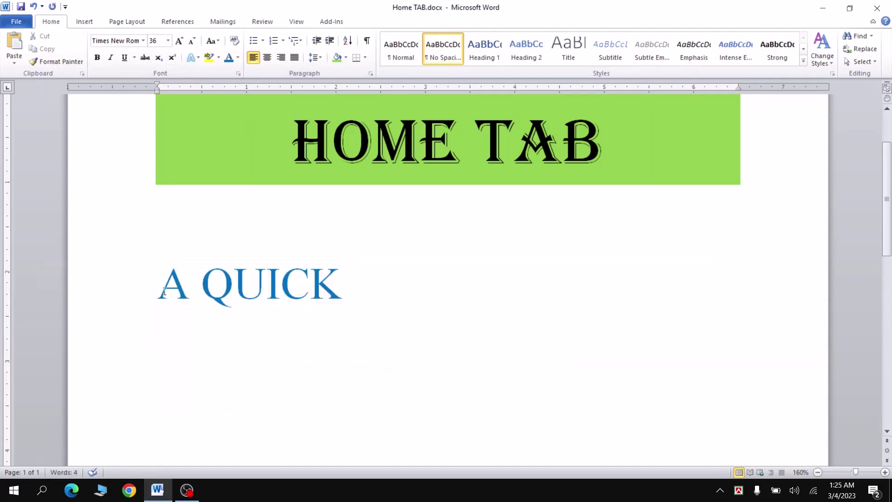
{"action": "left_click_drag", "start_coordinate": [158, 284], "coordinate": [308, 289]}
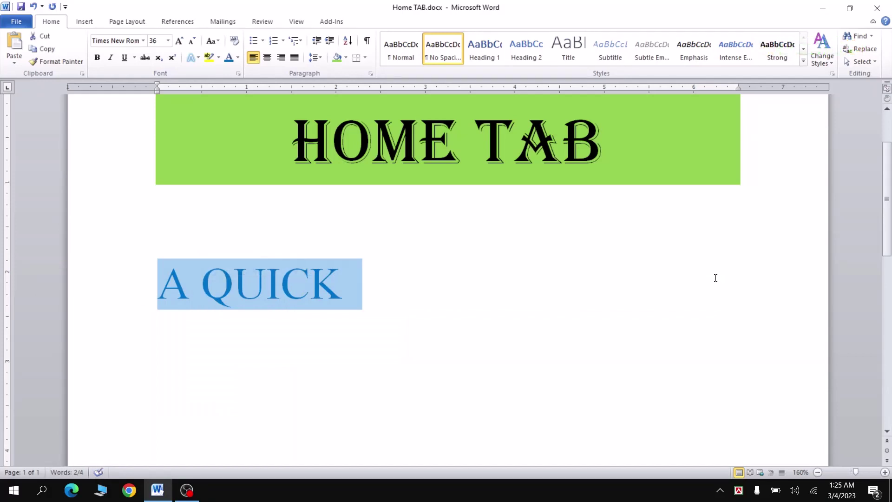
{"action": "left_click", "coordinate": [164, 286]}
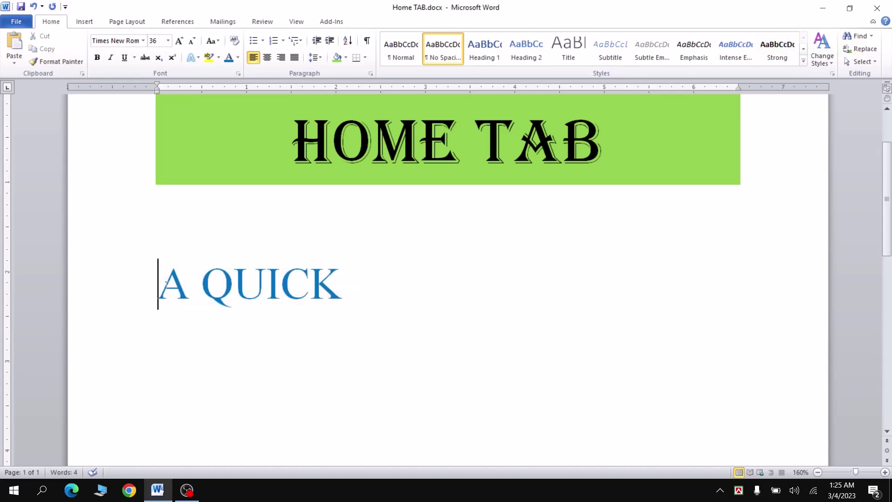
{"action": "left_click_drag", "start_coordinate": [178, 287], "coordinate": [331, 286]}
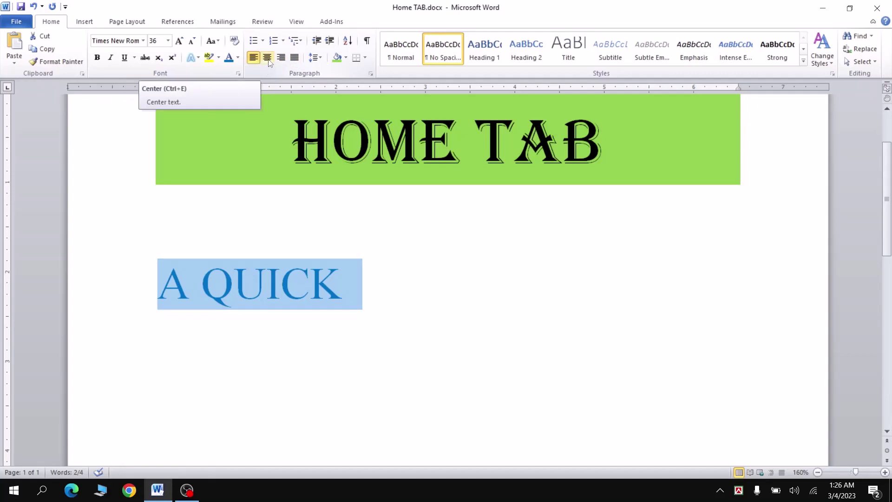
{"action": "left_click", "coordinate": [269, 62]}
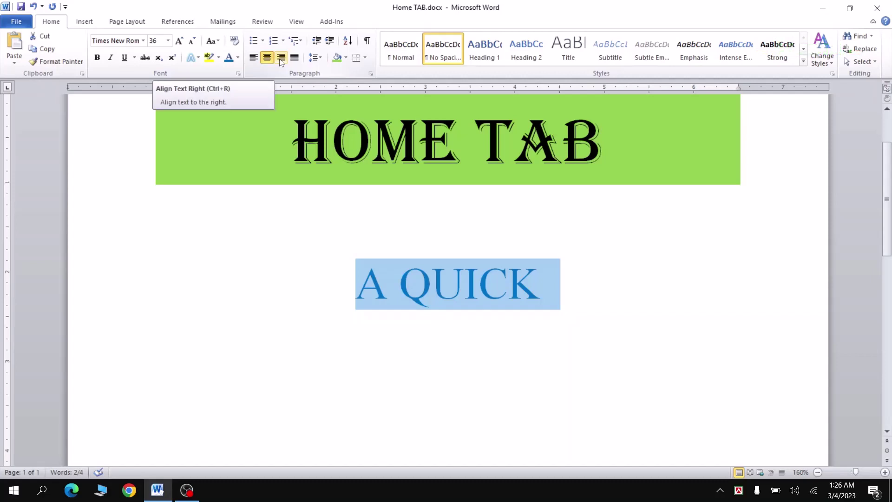
{"action": "left_click", "coordinate": [281, 57]}
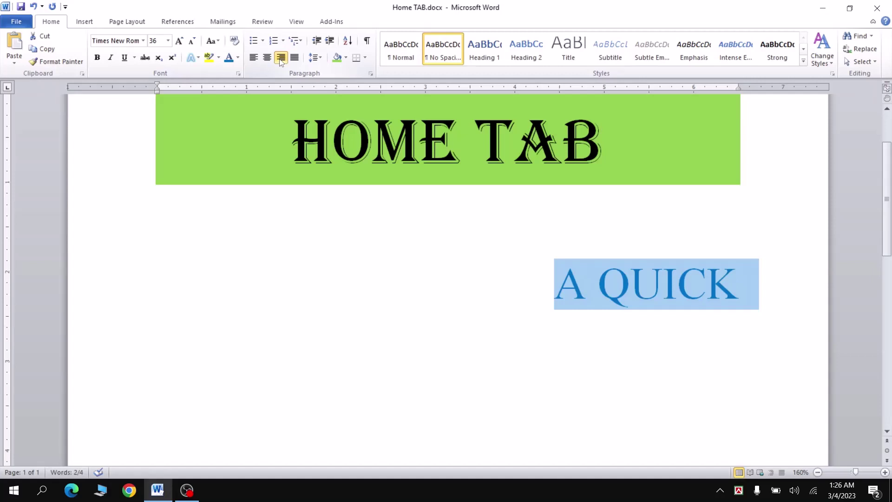
{"action": "left_click", "coordinate": [255, 58]}
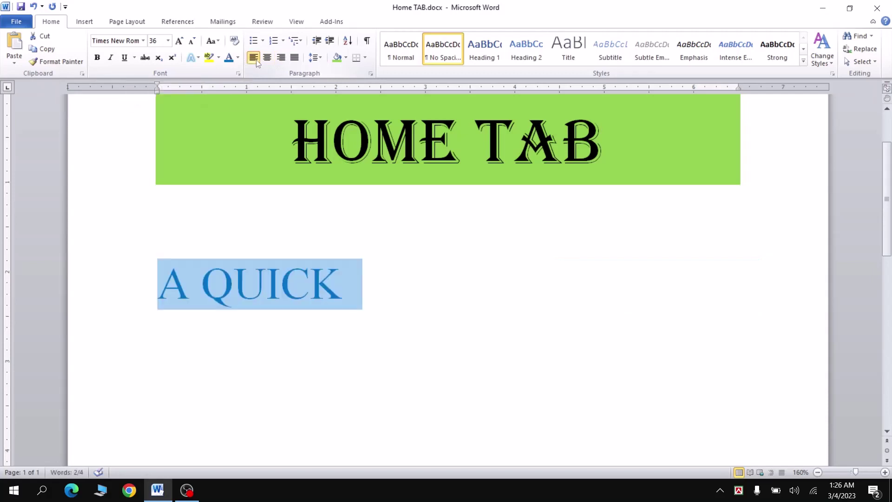
{"action": "left_click", "coordinate": [311, 284]}
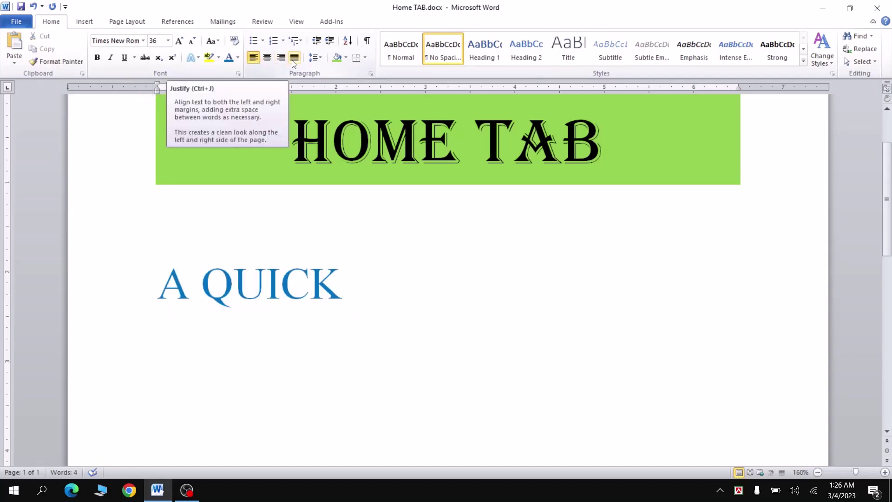
Step: Replace 'A QUICK' with 'A quick brown fox jumps over the lazy dog.'
{"action": "triple_click", "coordinate": [173, 298]}
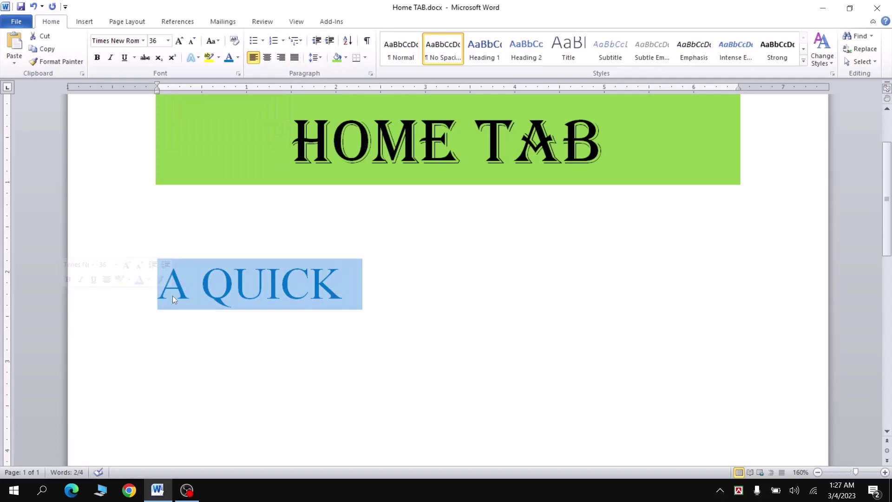
{"action": "type", "text": "A "}
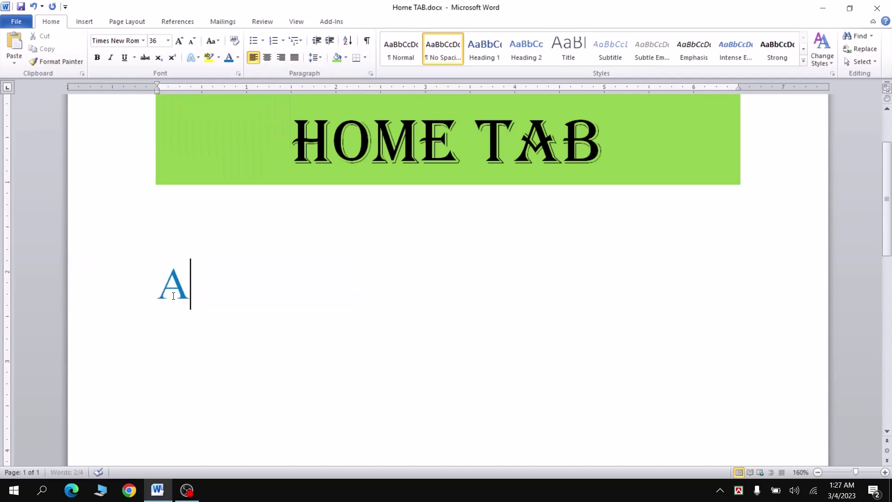
{"action": "type", "text": "quick"}
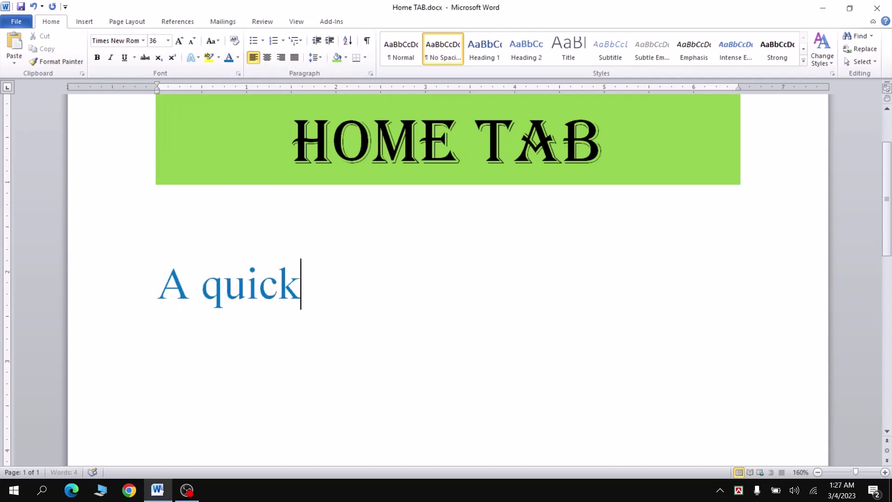
{"action": "type", "text": " brown"}
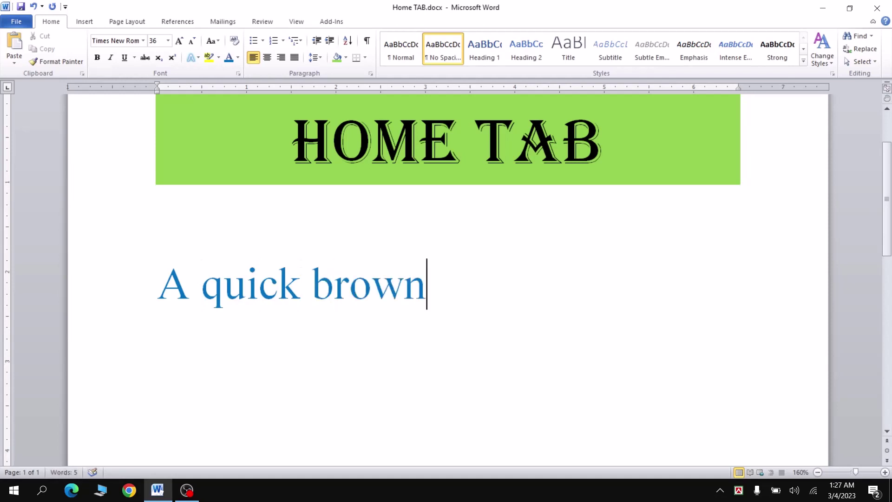
{"action": "type", "text": "fox"}
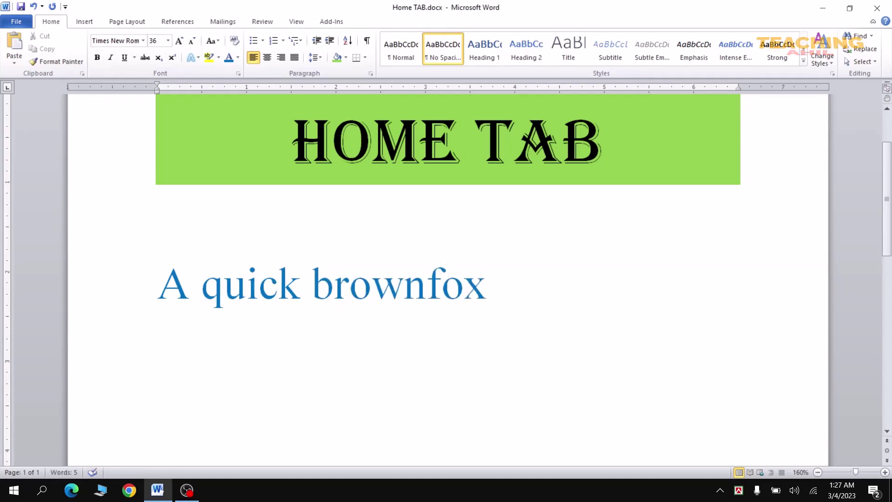
{"action": "key", "text": "BackSpace"}
{"action": "key", "text": "BackSpace"}
{"action": "key", "text": "BackSpace"}
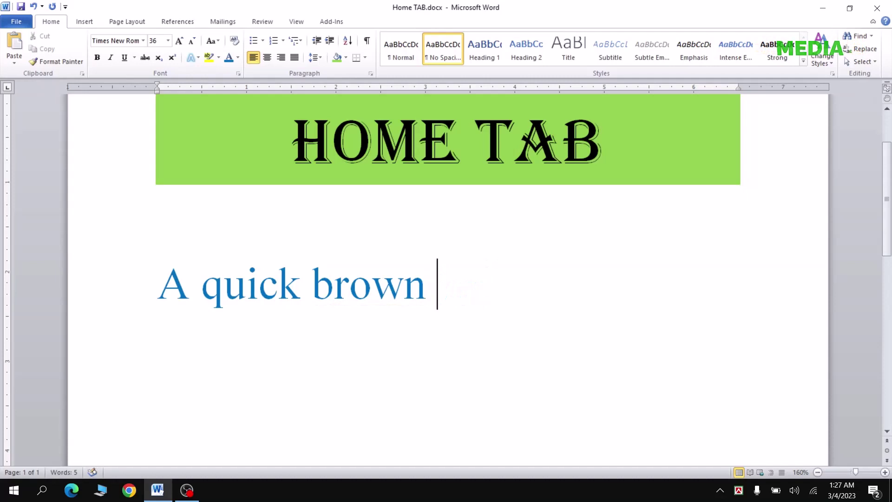
{"action": "type", "text": "fox jumps"}
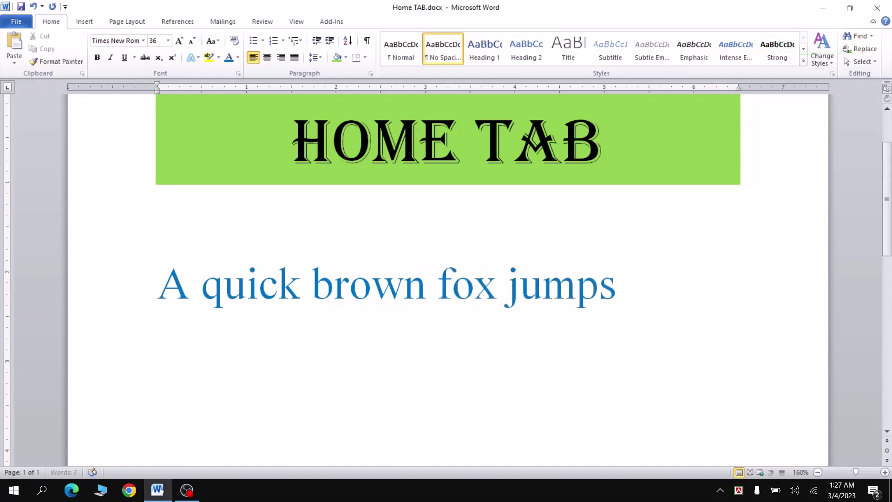
{"action": "type", "text": " over the l"}
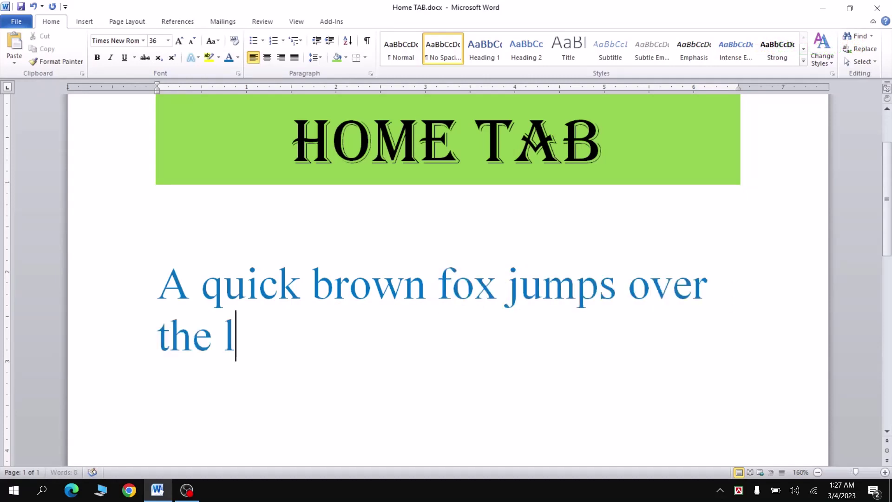
{"action": "type", "text": "azy dog"}
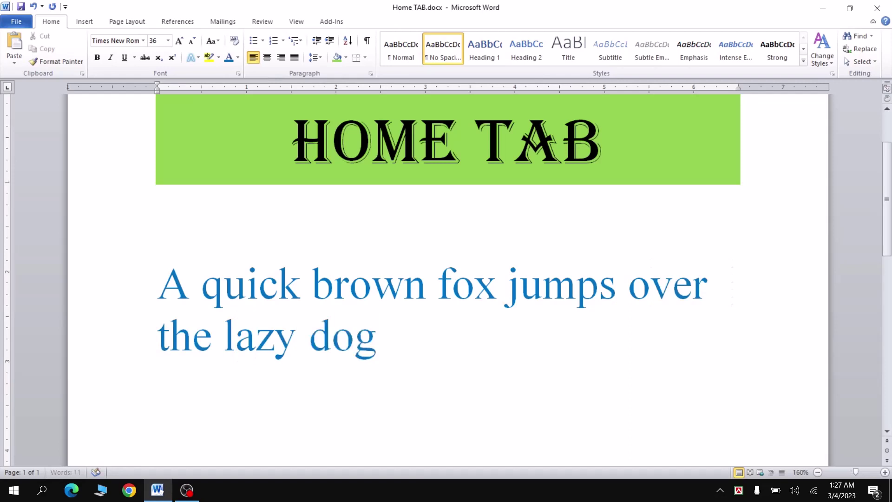
{"action": "type", "text": "."}
Step: Paste two more copies of the sentence after it, making three in total
{"action": "mouse_move", "coordinate": [387, 339]}
{"action": "left_mouse_down"}
{"action": "mouse_move", "coordinate": [224, 339]}
{"action": "mouse_move", "coordinate": [166, 303]}
{"action": "left_mouse_up"}
{"action": "key", "text": "ctrl+c"}
{"action": "left_click", "coordinate": [405, 346]}
{"action": "key", "text": "ctrl+v"}
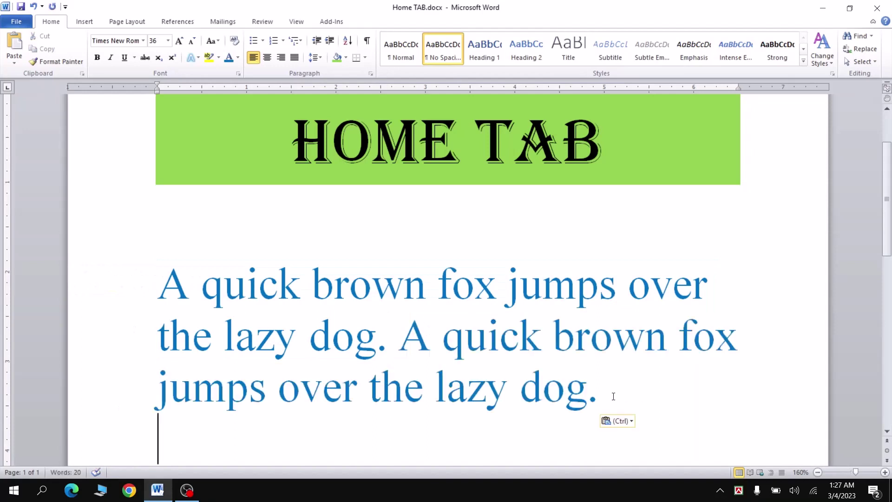
{"action": "key", "text": "ctrl+v"}
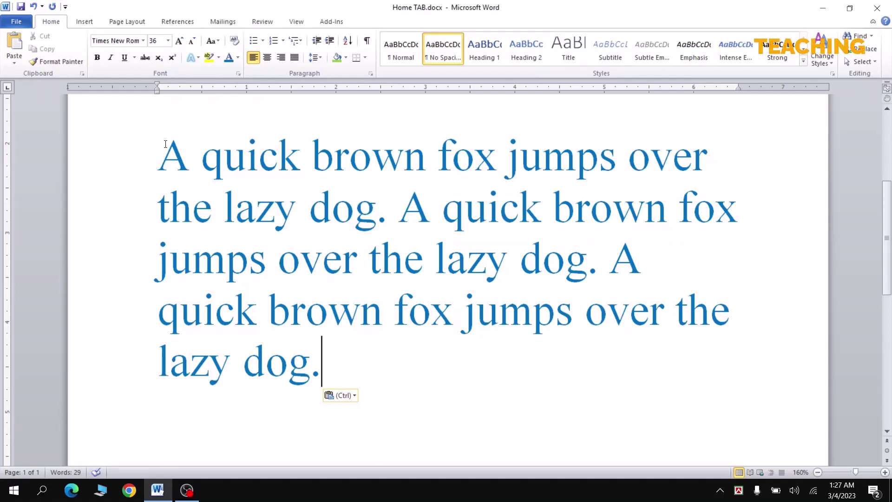
Step: Select the whole paragraph of three repeated fox sentences
{"action": "left_click", "coordinate": [710, 159]}
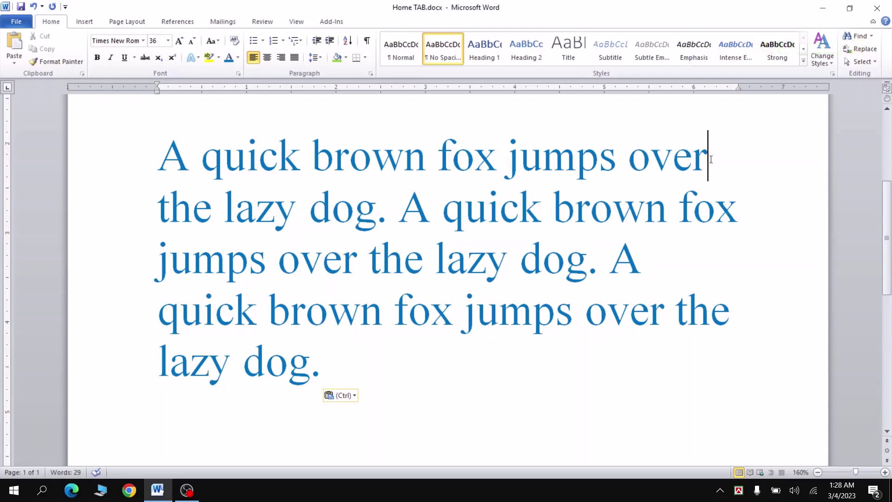
{"action": "left_click", "coordinate": [752, 211]}
{"action": "left_click", "coordinate": [639, 268]}
{"action": "left_click", "coordinate": [718, 300]}
{"action": "left_click", "coordinate": [159, 155]}
{"action": "left_click_drag", "start_coordinate": [158, 155], "coordinate": [326, 367]}
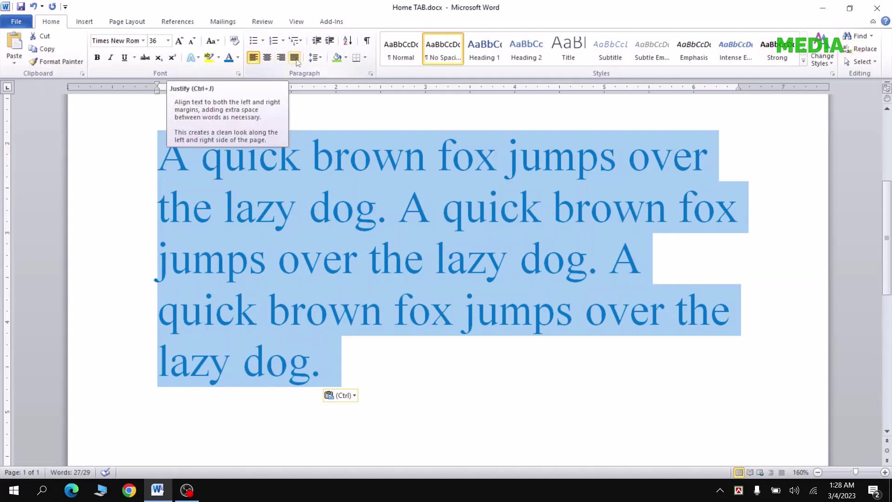
Step: Compare Justify and left alignment on the paragraph, then delete it
{"action": "left_click", "coordinate": [296, 59]}
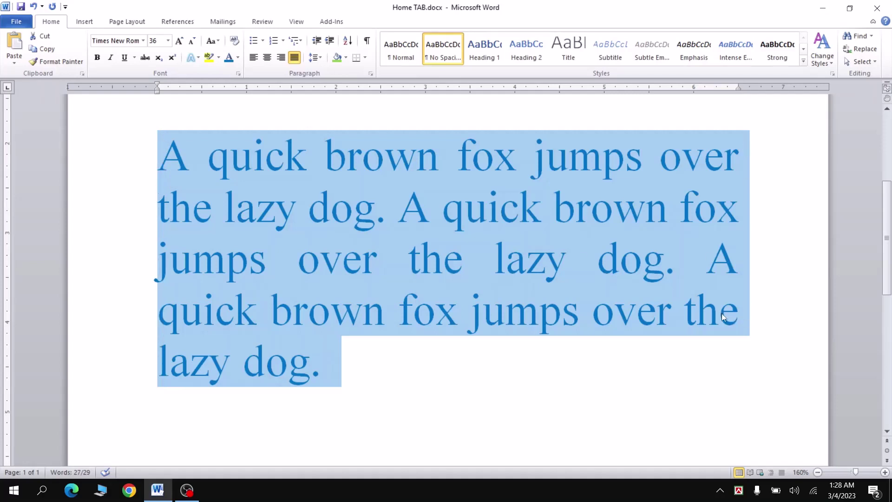
{"action": "key", "text": "ctrl+l"}
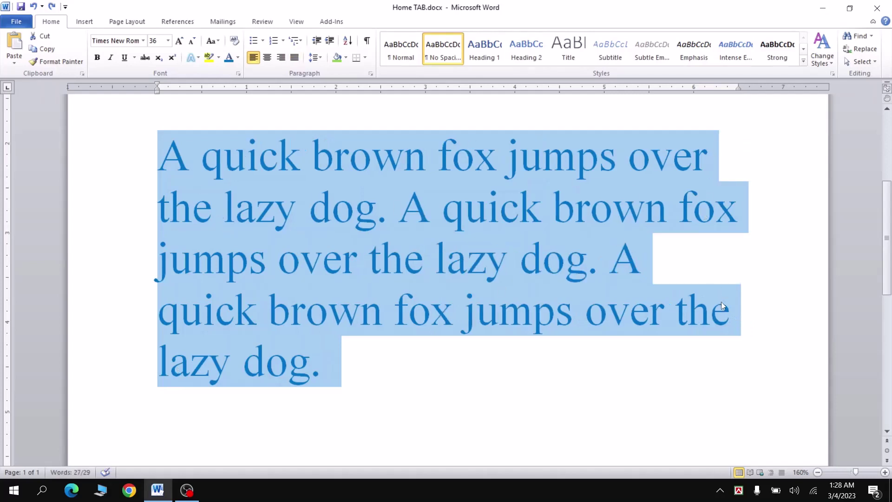
{"action": "key", "text": "ctrl+j"}
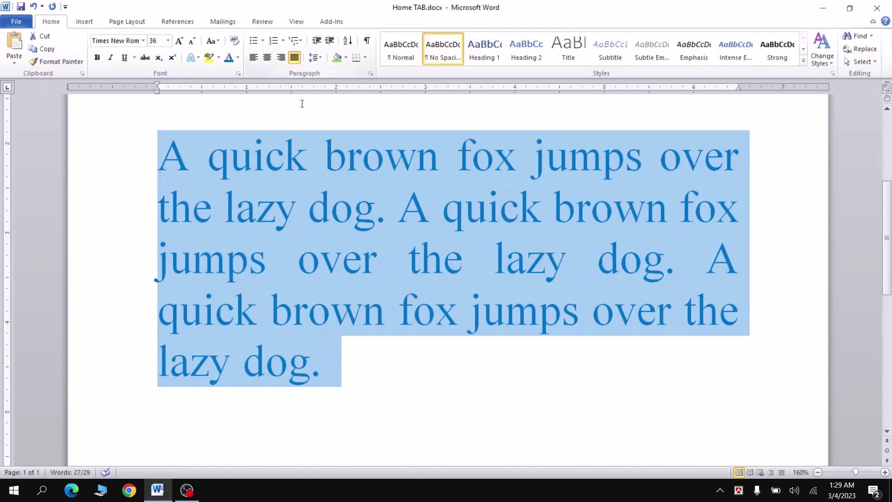
{"action": "key", "text": "Delete"}
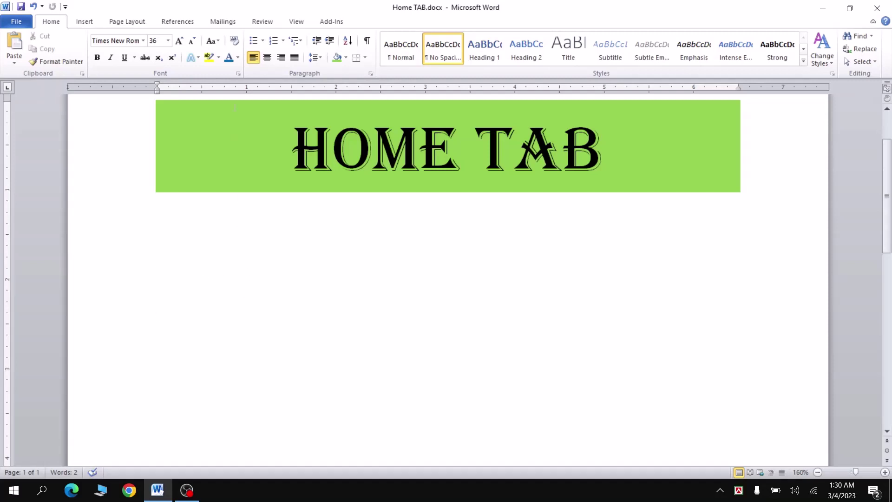
{"action": "left_click", "coordinate": [253, 41]}
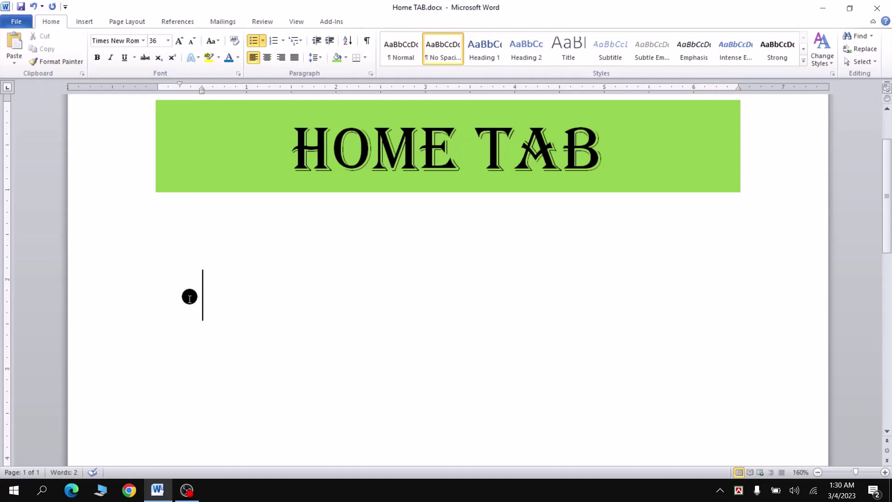
{"action": "type", "text": "MS wor"}
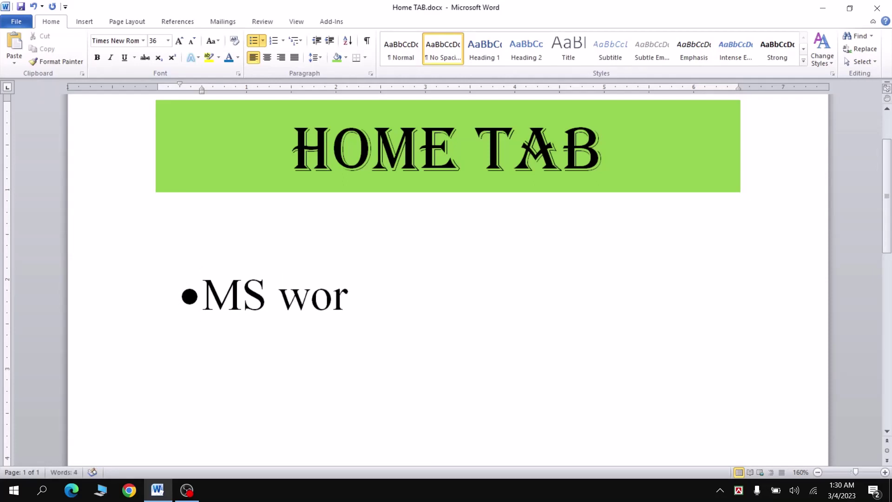
{"action": "type", "text": "d"}
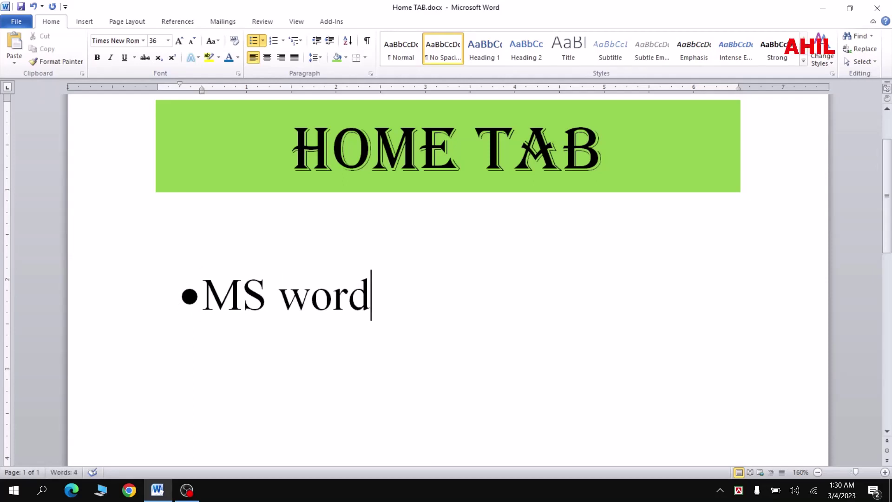
{"action": "key", "text": "Return"}
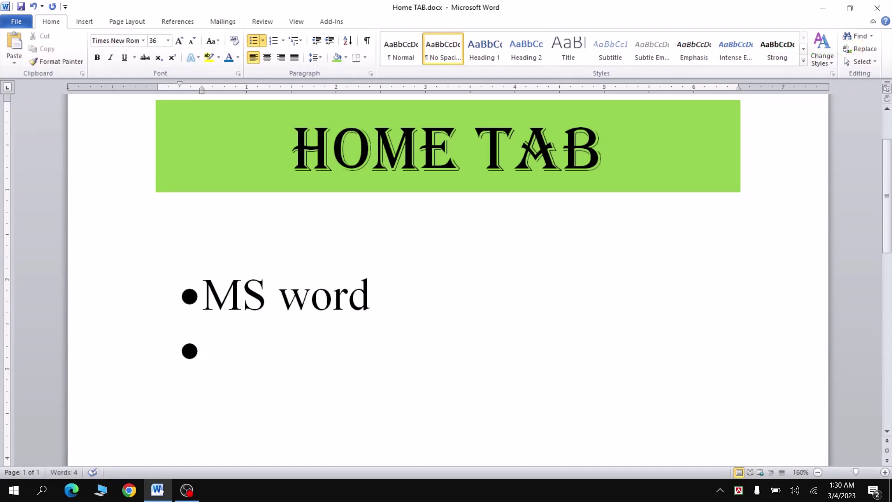
{"action": "type", "text": "MS "}
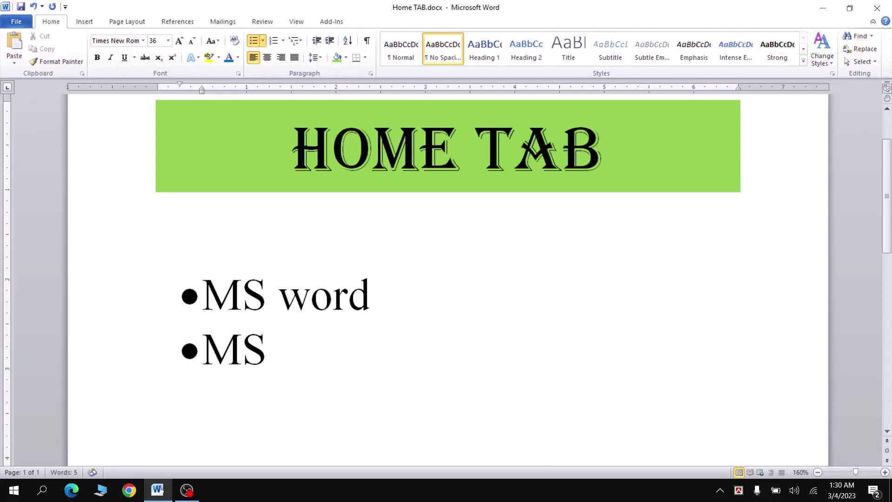
{"action": "type", "text": "Exce"}
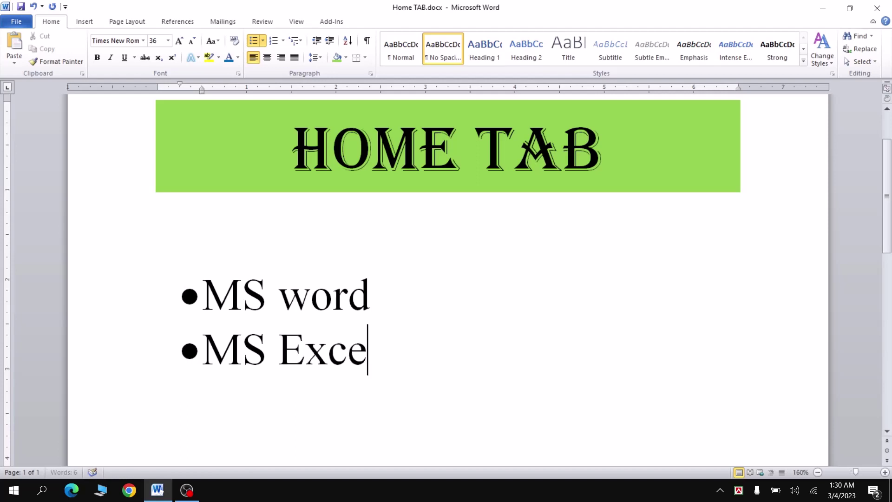
{"action": "type", "text": "l"}
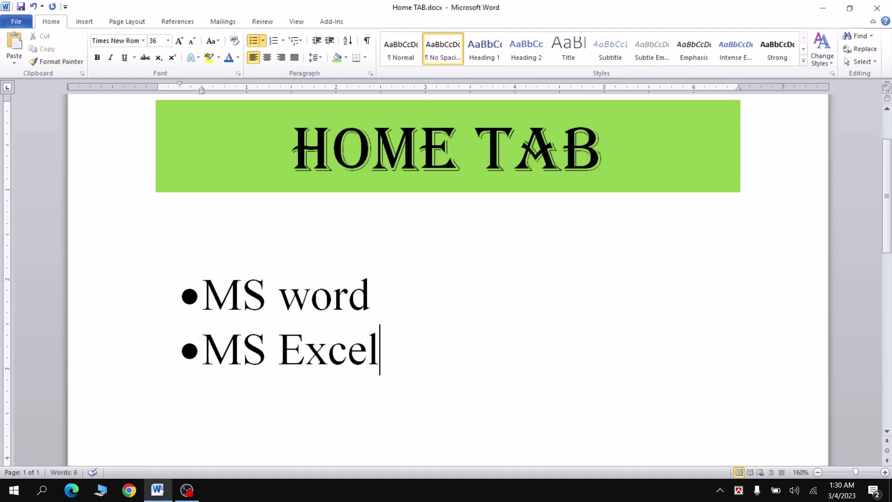
{"action": "key", "text": "Return"}
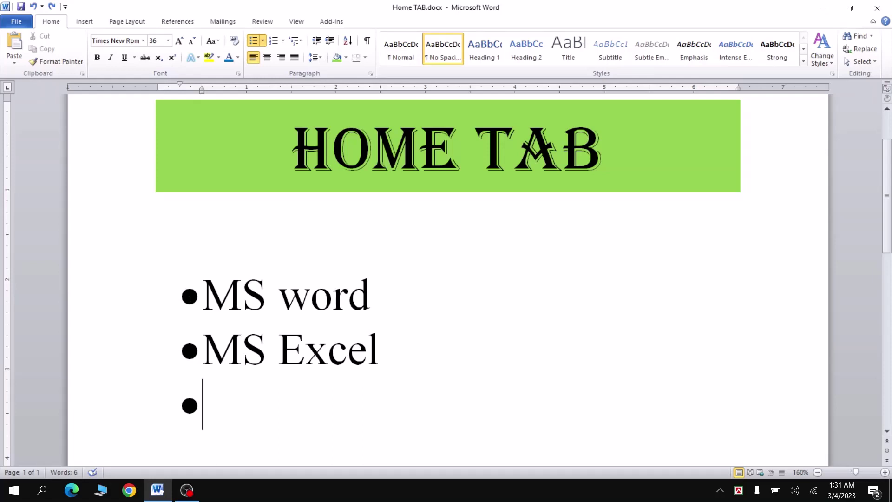
{"action": "key", "text": "BackSpace"}
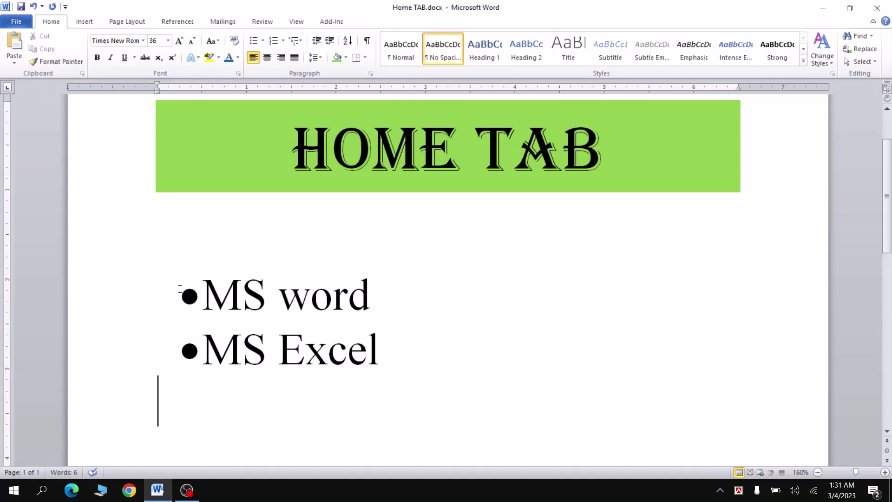
{"action": "left_click", "coordinate": [190, 293]}
{"action": "left_click_drag", "start_coordinate": [209, 298], "coordinate": [342, 333]}
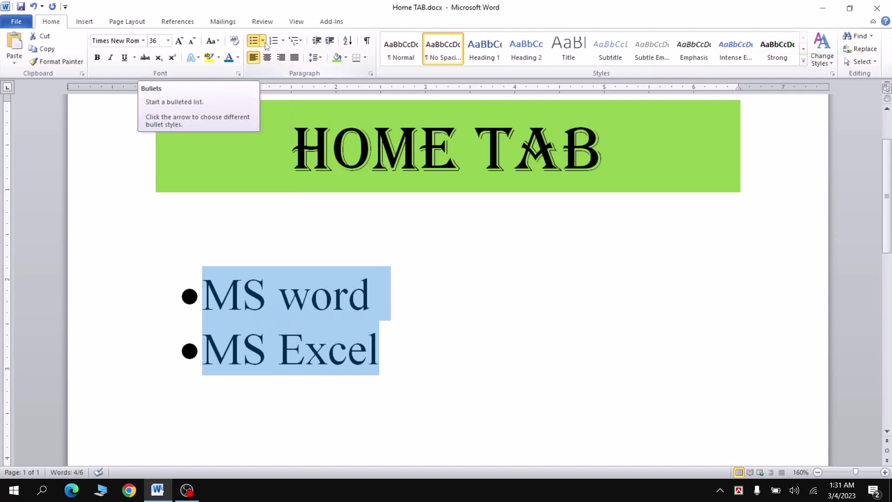
{"action": "left_click", "coordinate": [265, 43]}
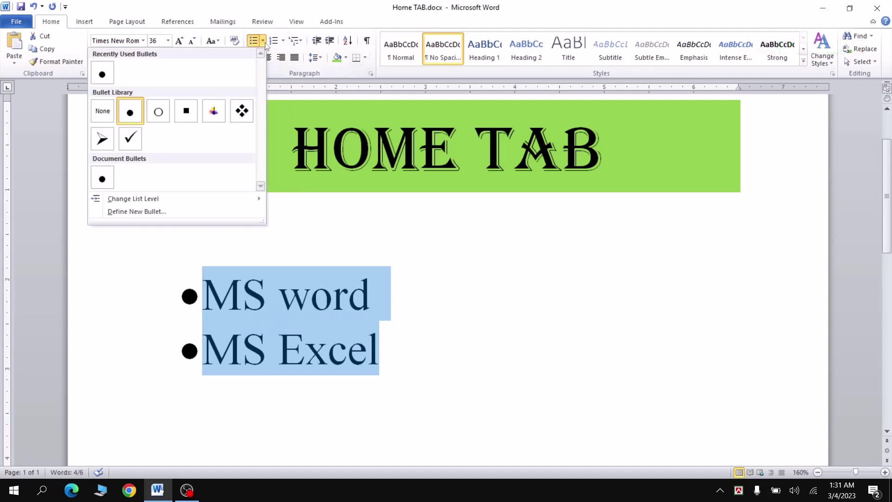
{"action": "left_click", "coordinate": [130, 138]}
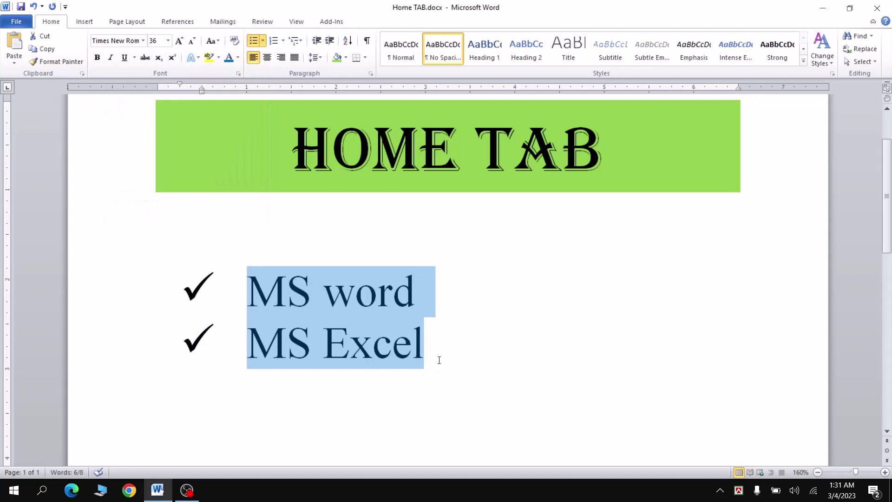
{"action": "key", "text": "BackSpace"}
{"action": "key", "text": "BackSpace"}
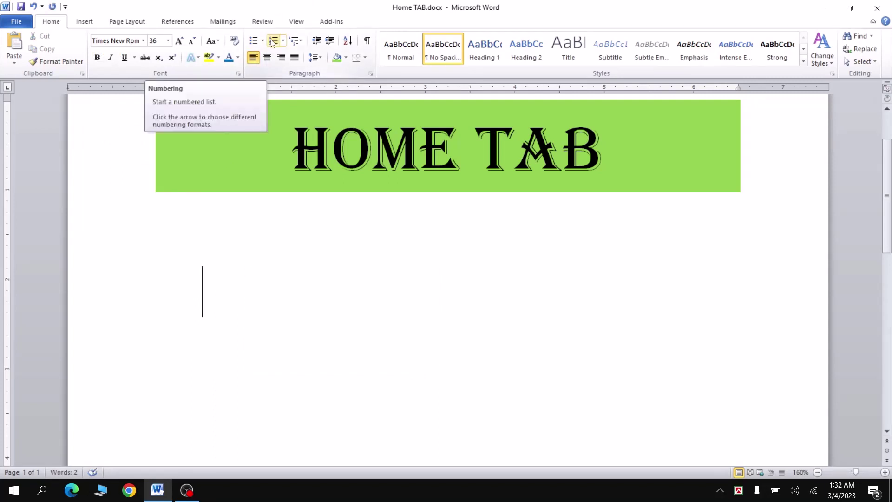
Step: Create a numbered list of Ms Word and Excel, undo the extra item, and select both entries
{"action": "left_click", "coordinate": [274, 43]}
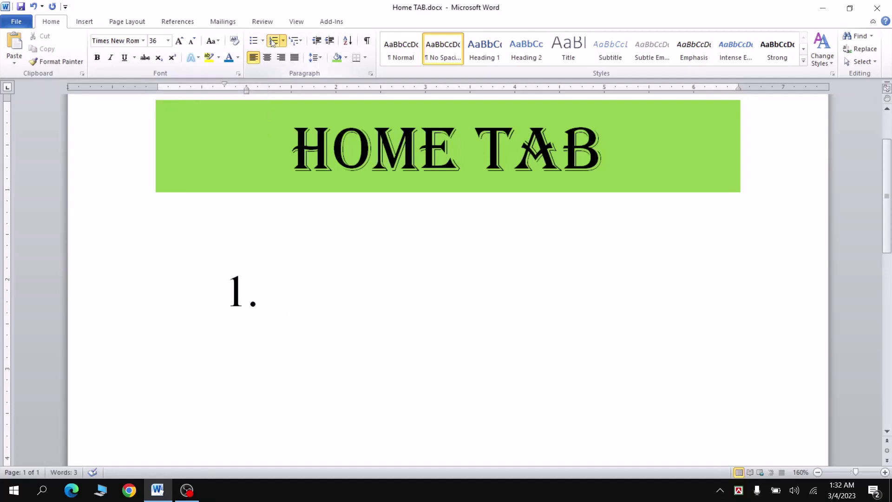
{"action": "type", "text": "Ms Word"}
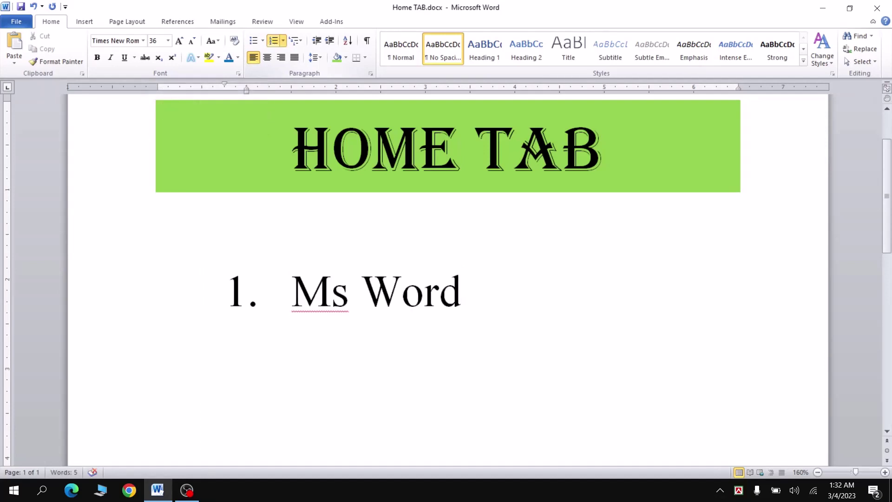
{"action": "key", "text": "Return"}
{"action": "type", "text": "Excel"}
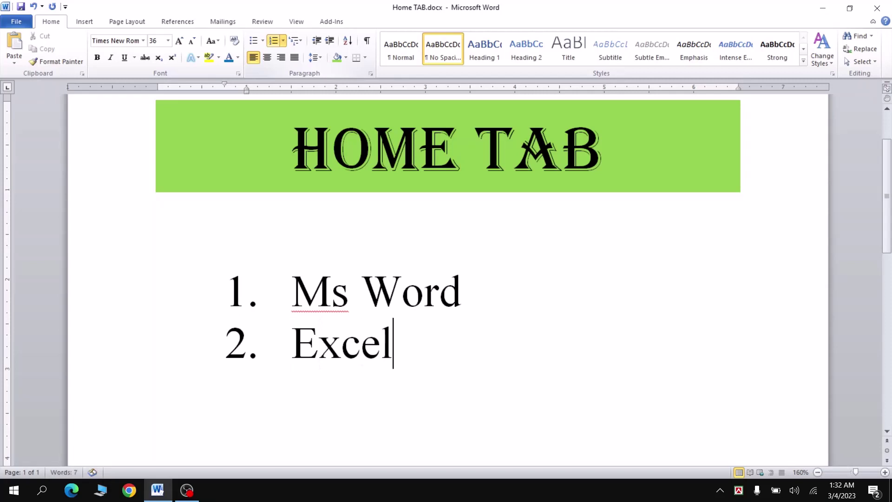
{"action": "key", "text": "Return"}
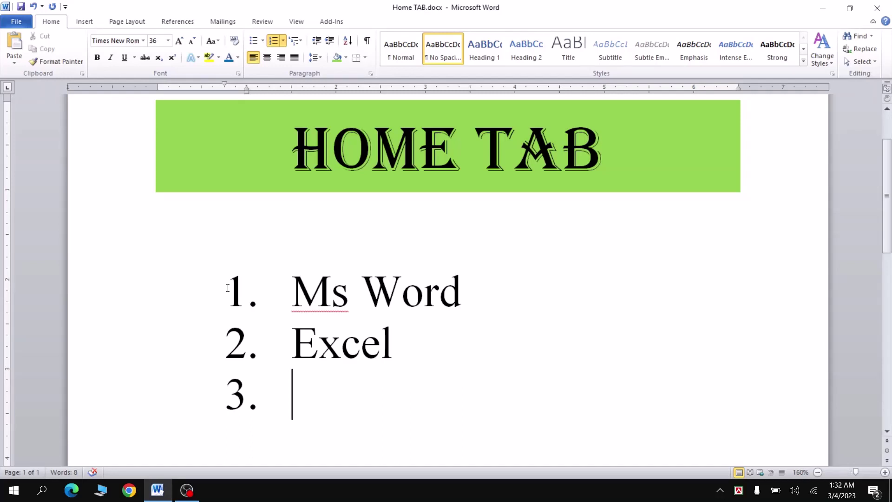
{"action": "key", "text": "ctrl+z"}
{"action": "left_click_drag", "start_coordinate": [387, 408], "coordinate": [293, 288]}
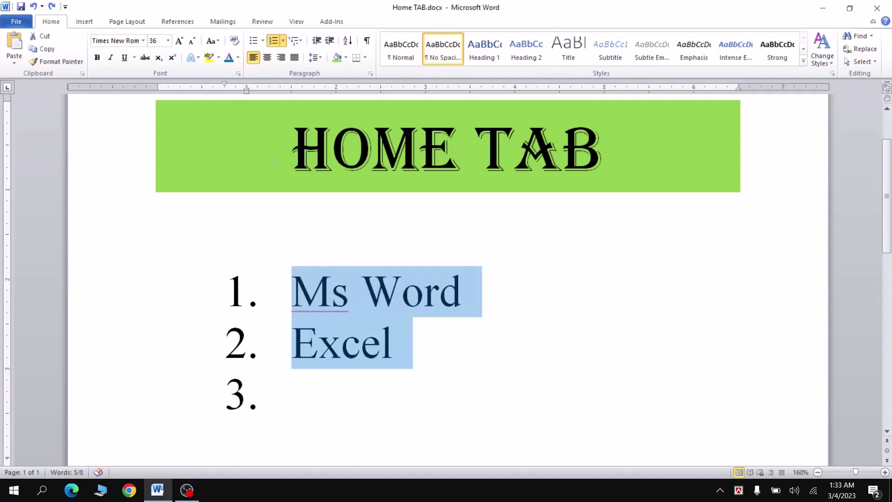
Step: Reletter the list as A. Ms Word, B. Excel and drop the stray empty item
{"action": "left_click", "coordinate": [283, 42]}
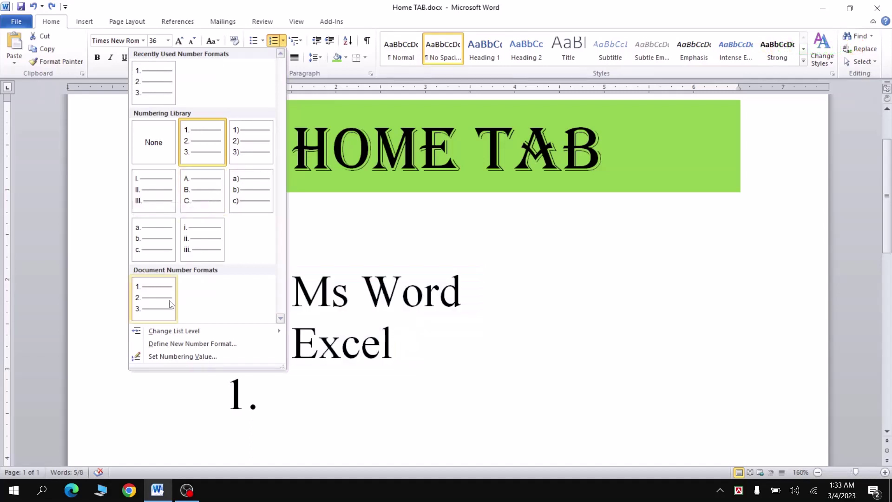
{"action": "left_click", "coordinate": [202, 205]}
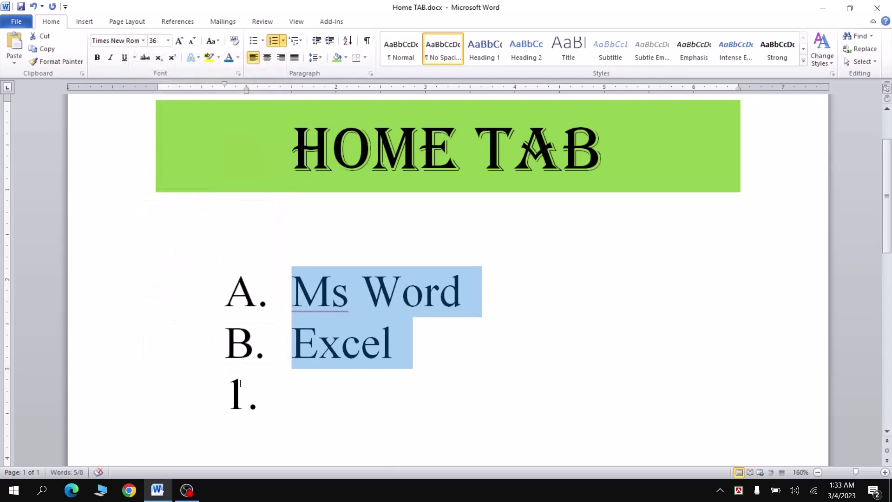
{"action": "left_click", "coordinate": [276, 393]}
{"action": "key", "text": "BackSpace"}
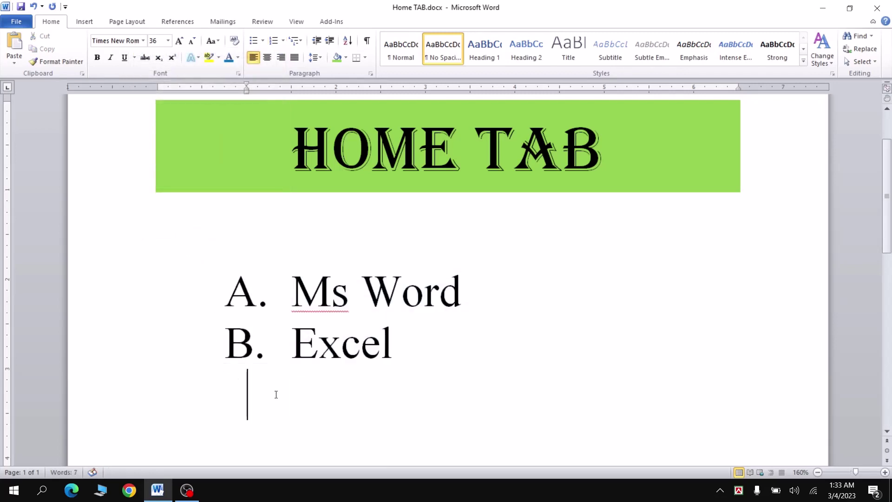
Step: Add PowerPoint as item C, then select and delete the whole list
{"action": "left_click", "coordinate": [404, 345]}
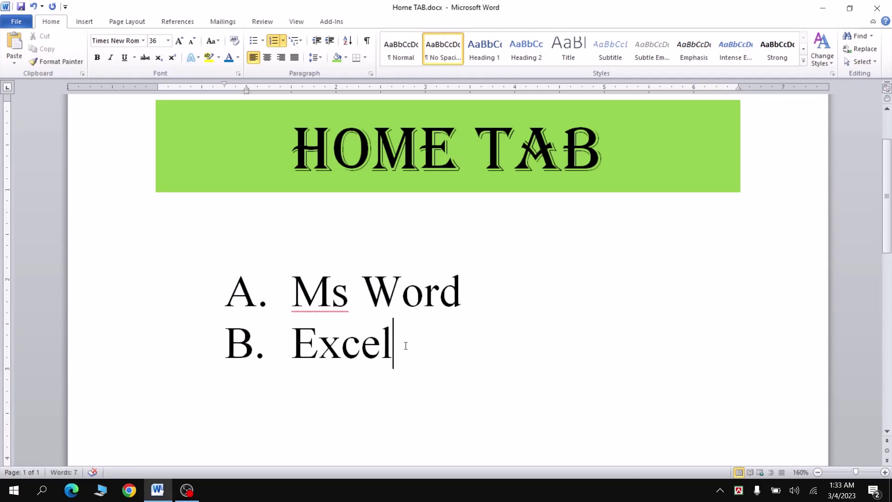
{"action": "key", "text": "Return"}
{"action": "type", "text": "P"}
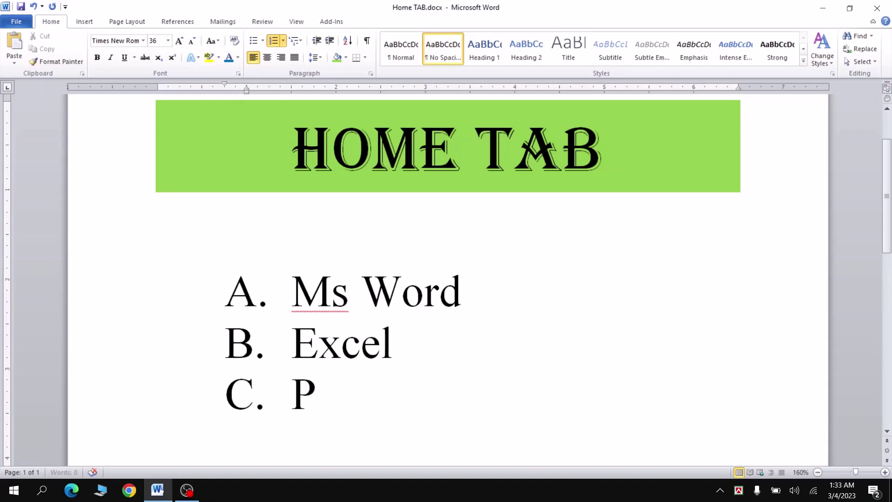
{"action": "type", "text": "owerPoi"}
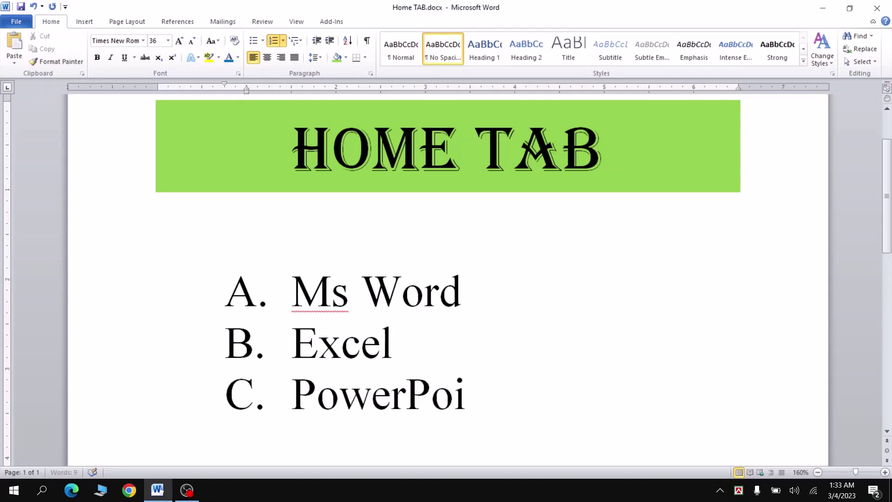
{"action": "type", "text": "nt"}
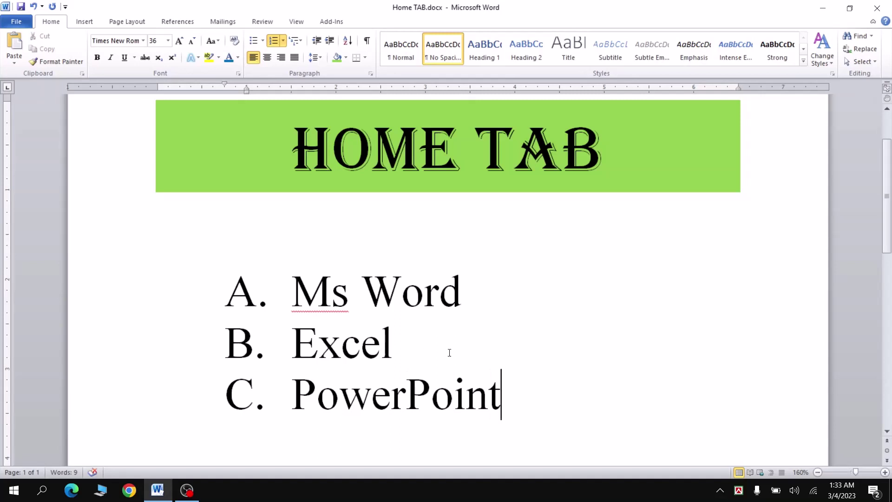
{"action": "key", "text": "ctrl+a"}
{"action": "key", "text": "Delete"}
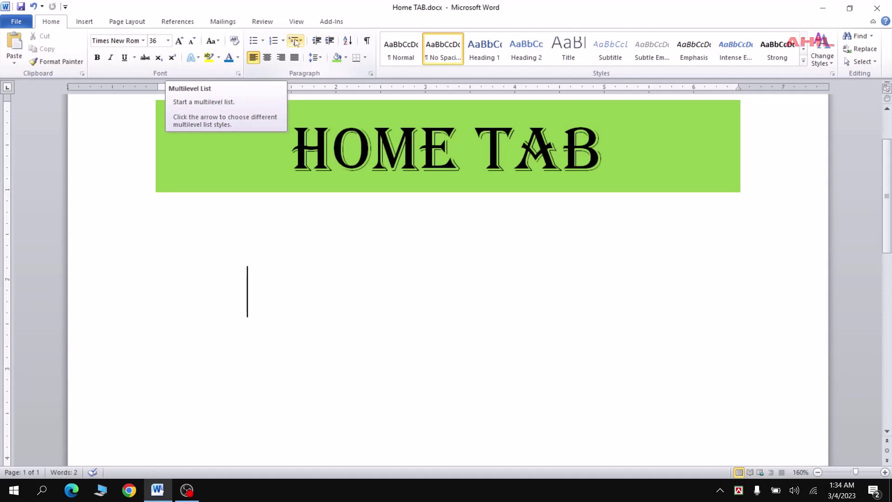
Step: Build a 1./1.1./1.1.1. outline: Word, Excel at level 1.1, PowerPoint at level 1.1.1
{"action": "left_click", "coordinate": [297, 42]}
{"action": "mouse_move", "coordinate": [268, 150]}
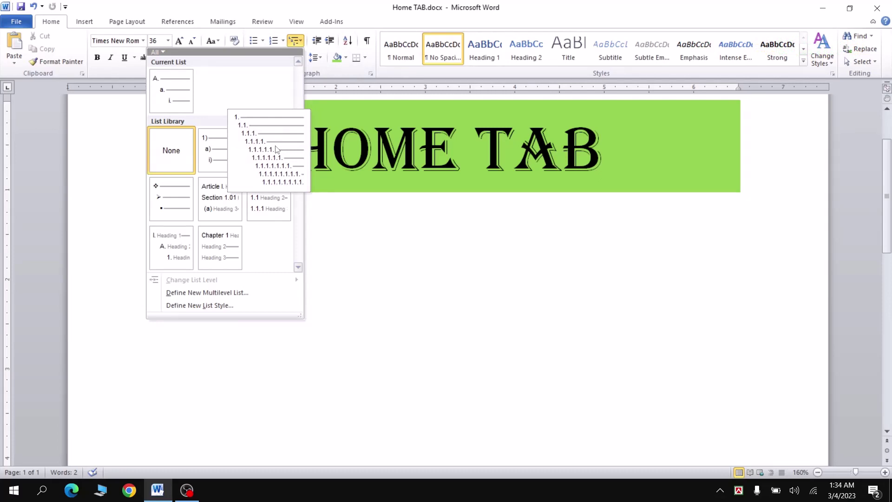
{"action": "left_click", "coordinate": [276, 148]}
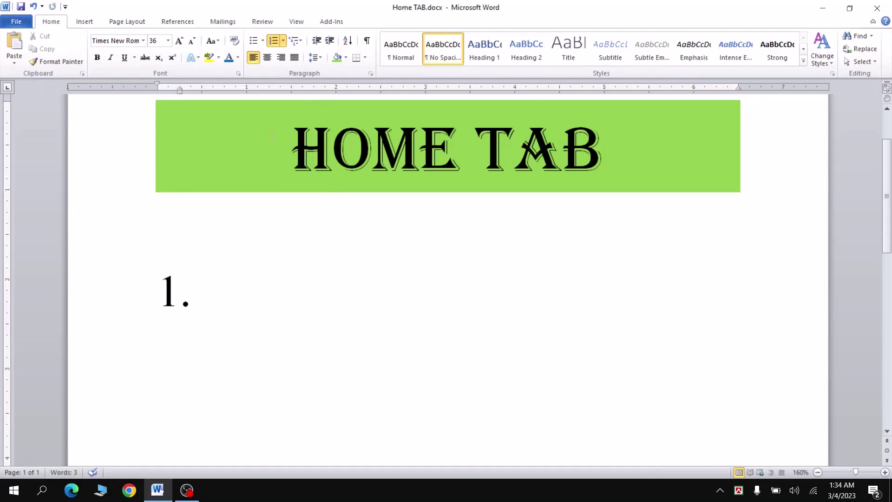
{"action": "type", "text": "Word"}
{"action": "key", "text": "Return"}
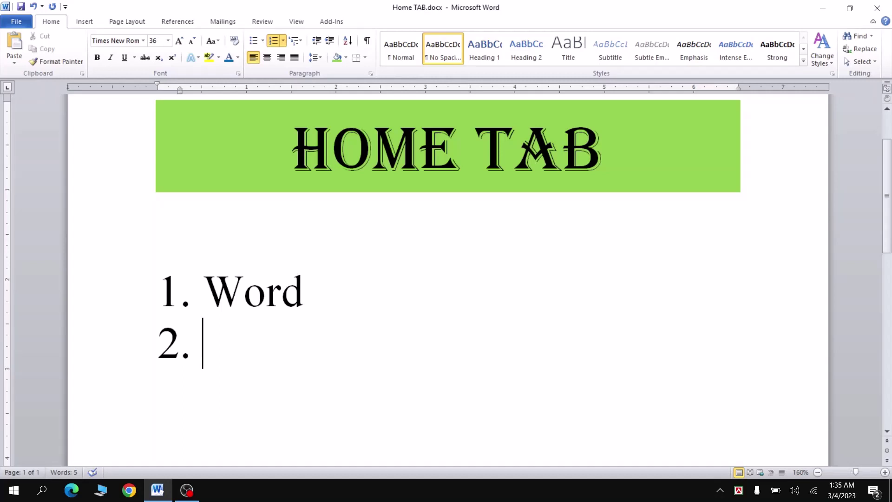
{"action": "key", "text": "Tab"}
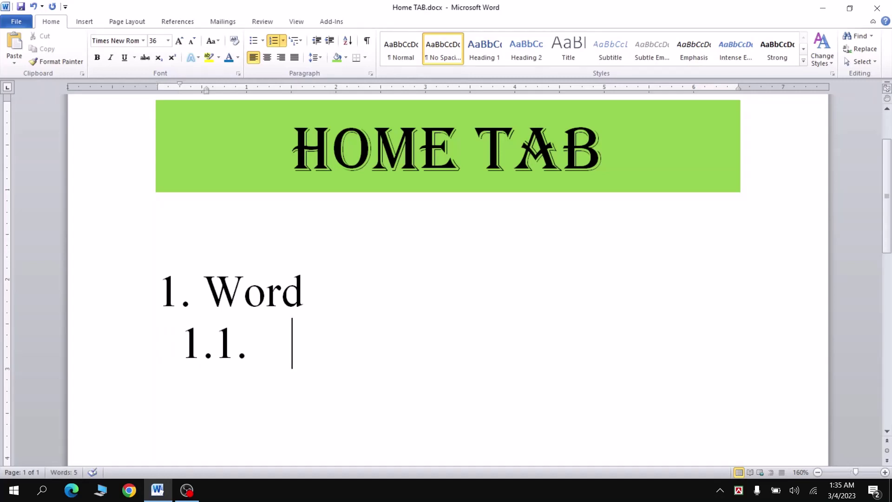
{"action": "type", "text": "Excel"}
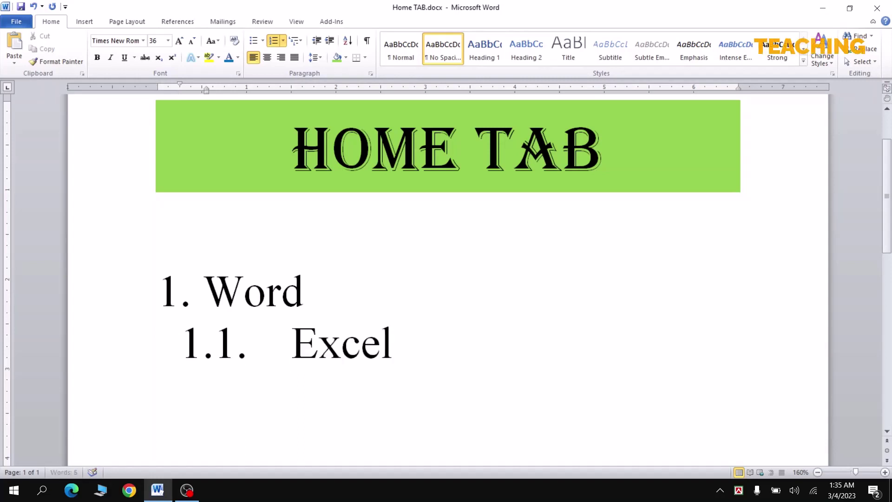
{"action": "key", "text": "Return"}
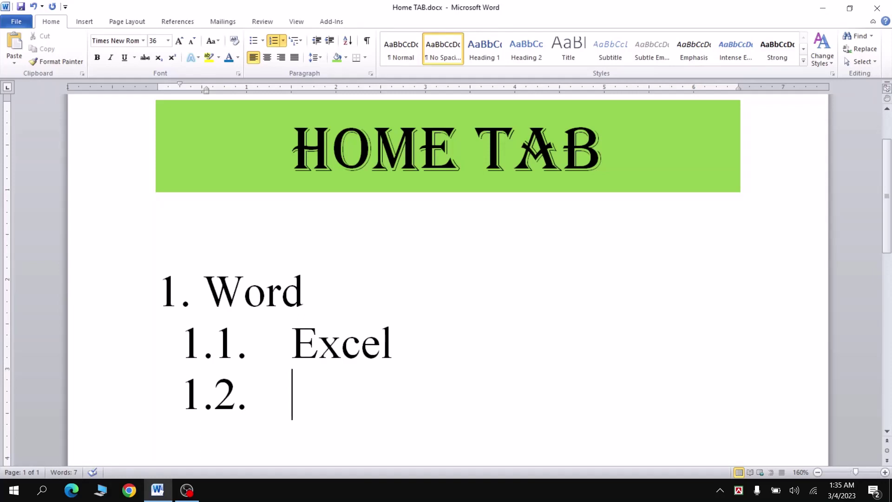
{"action": "key", "text": "Tab"}
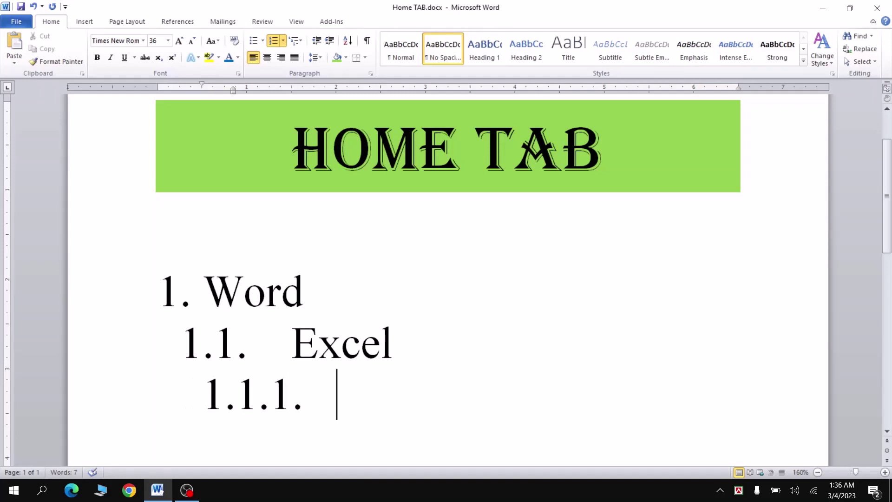
{"action": "type", "text": "P"}
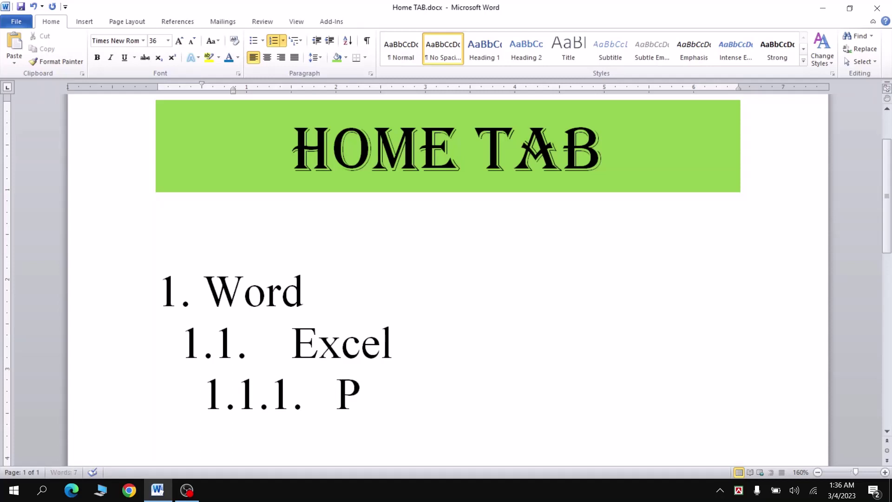
{"action": "type", "text": "owerPo"}
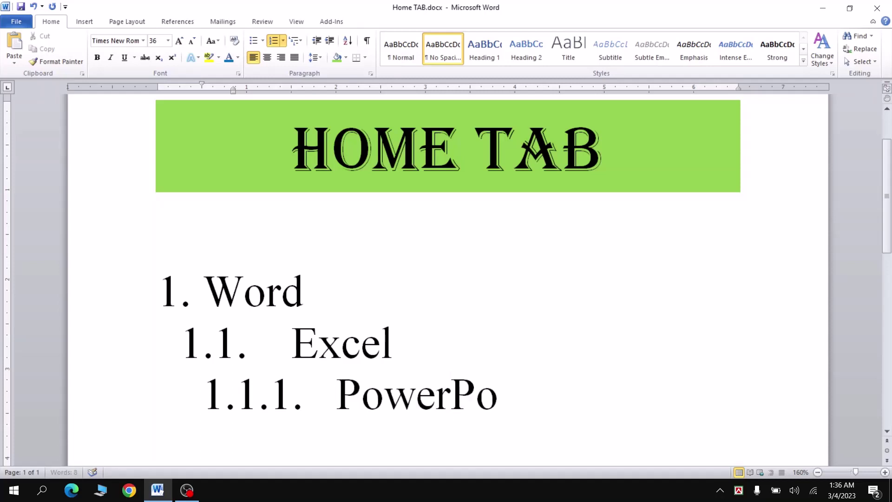
{"action": "type", "text": "int"}
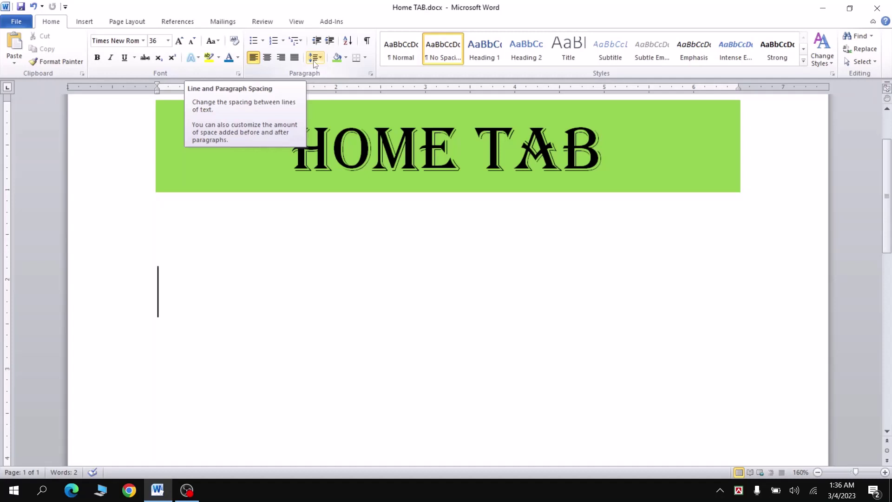
Step: Type 'A quick Brown Fox jumps over the lazy dog.' and paste two more copies after it
{"action": "type", "text": "A quick"}
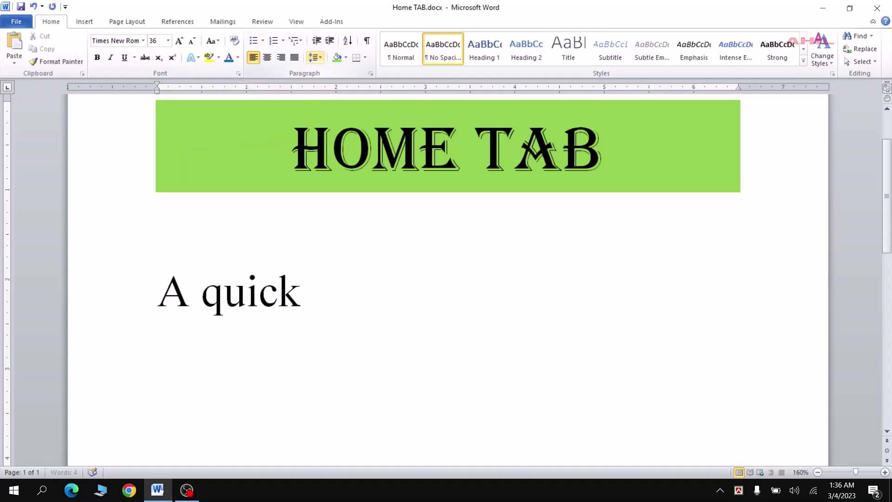
{"action": "type", "text": " Brown"}
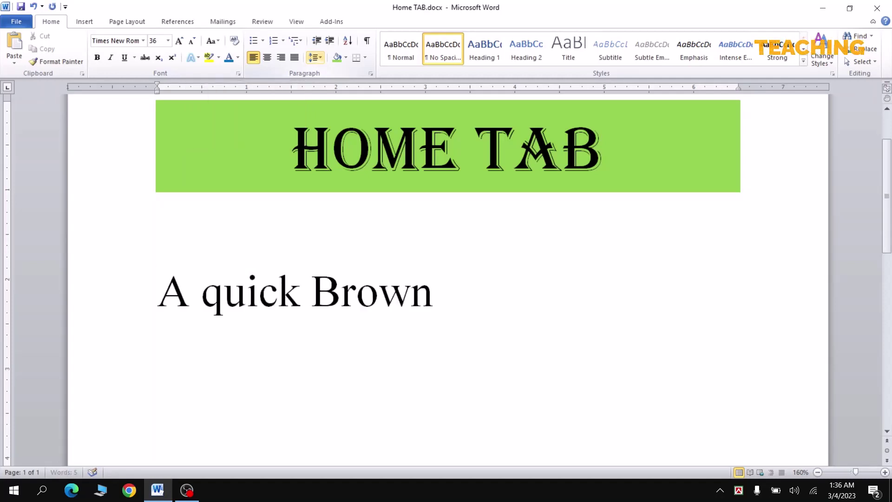
{"action": "type", "text": " Fox"}
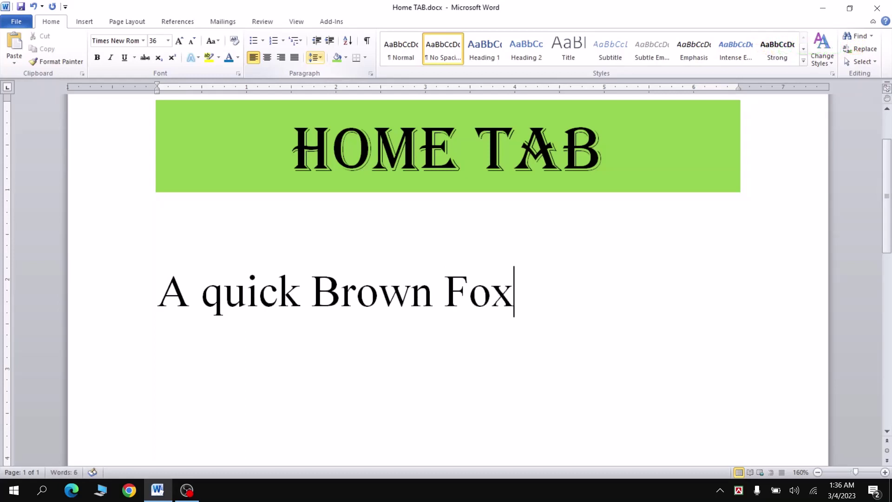
{"action": "type", "text": " jump"}
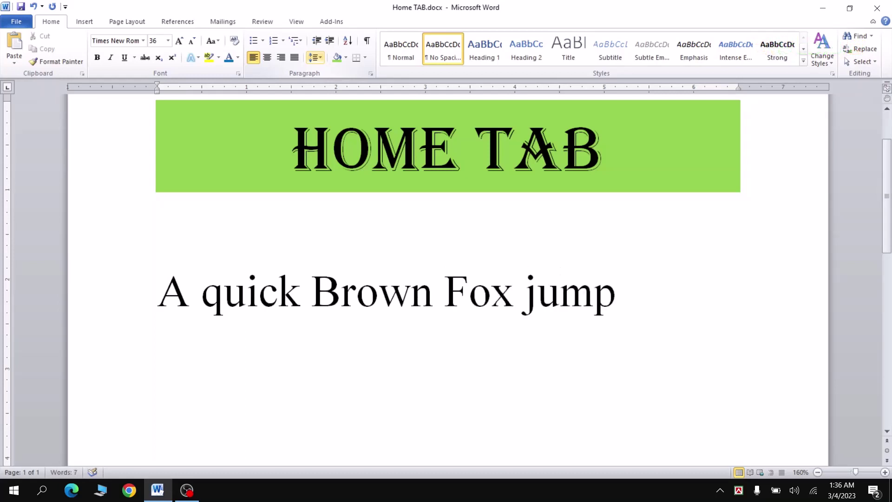
{"action": "type", "text": "s over t"}
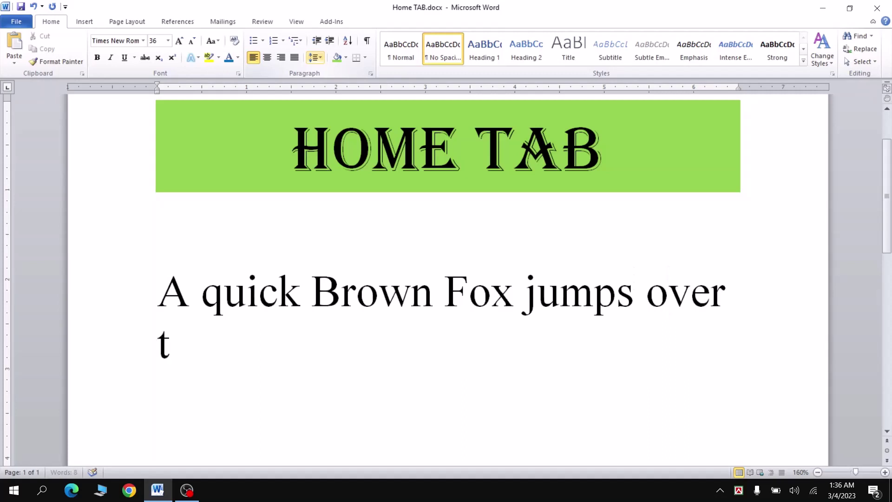
{"action": "type", "text": "he lazy "}
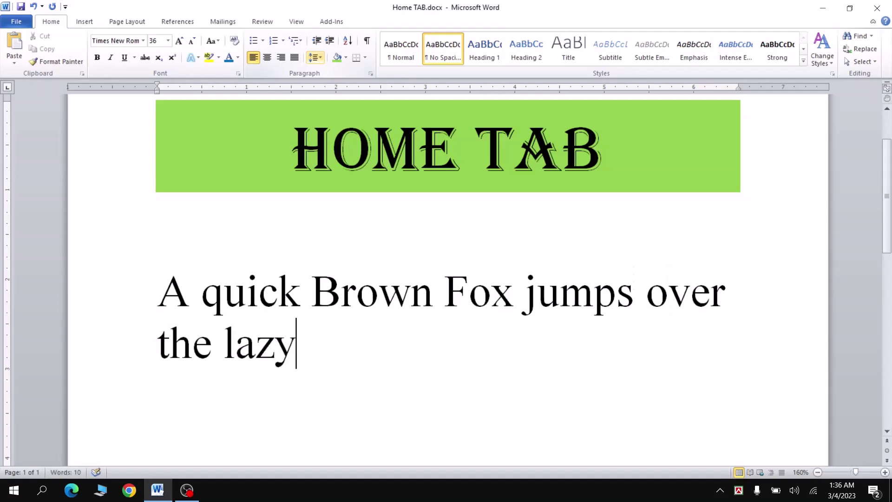
{"action": "type", "text": "dog"}
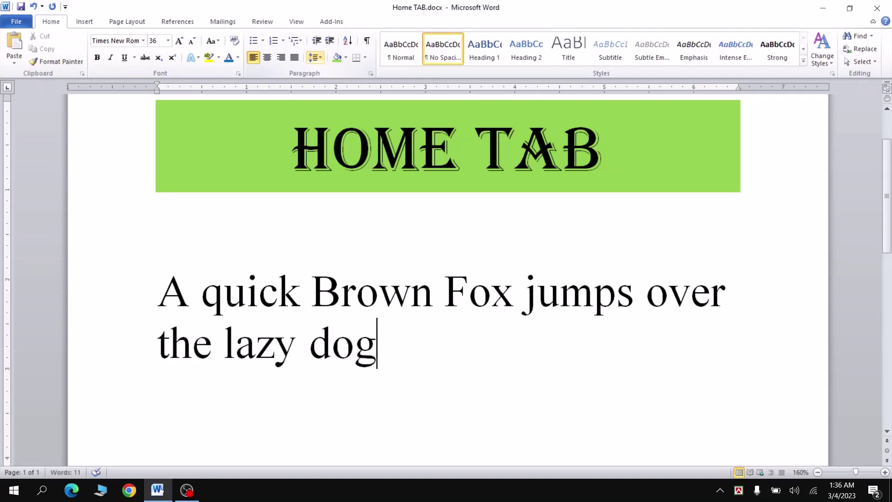
{"action": "type", "text": "."}
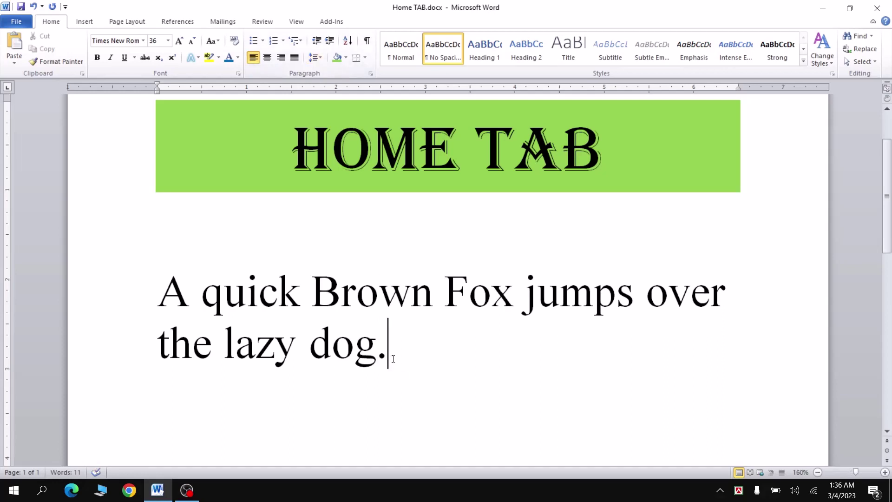
{"action": "left_click_drag", "start_coordinate": [393, 358], "coordinate": [142, 308]}
{"action": "key", "text": "ctrl+c"}
{"action": "left_click", "coordinate": [402, 349]}
{"action": "key", "text": "ctrl+v"}
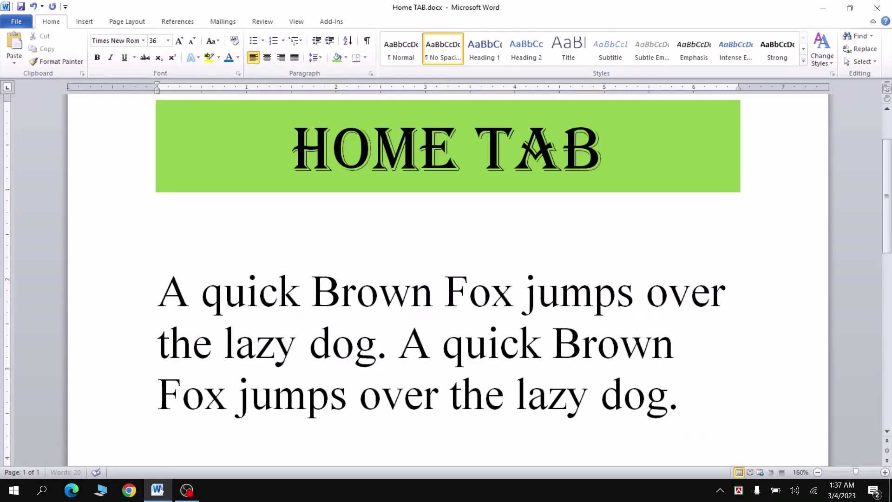
{"action": "key", "text": "ctrl+v"}
{"action": "left_click", "coordinate": [259, 156]}
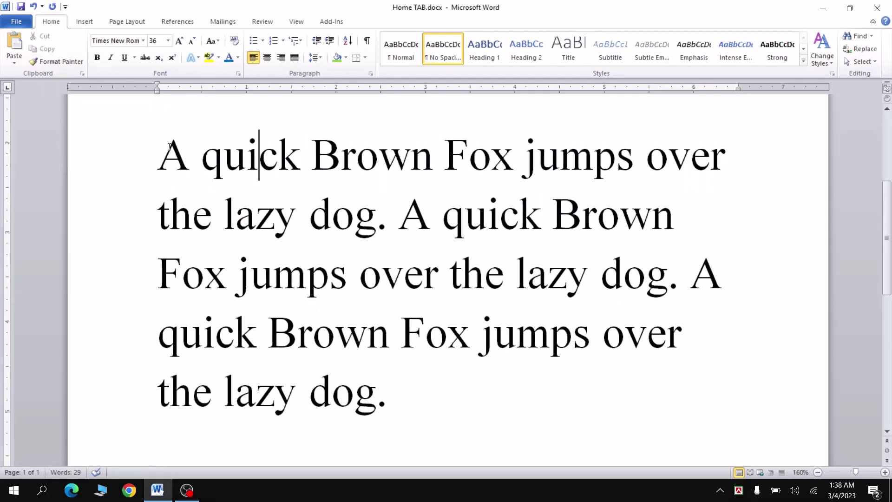
Step: Give the whole three-sentence paragraph 1.0 line spacing and remove the space after it
{"action": "left_click", "coordinate": [169, 147]}
{"action": "left_click_drag", "start_coordinate": [518, 208], "coordinate": [673, 216]}
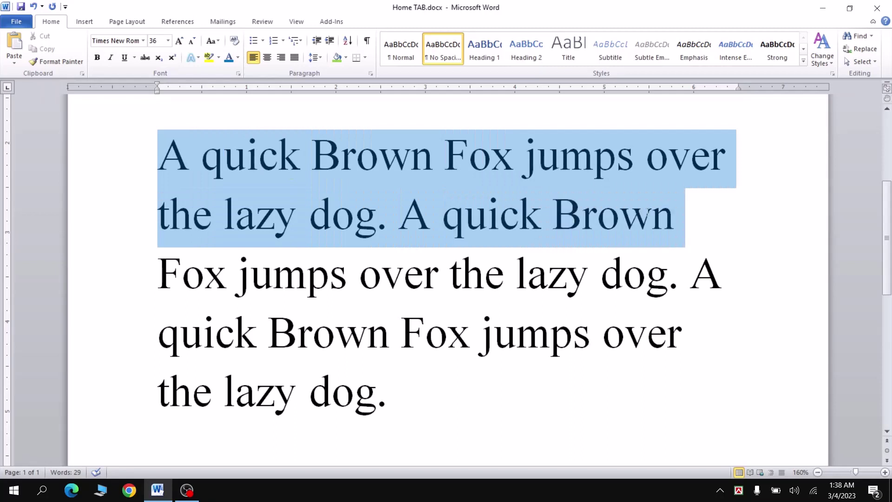
{"action": "left_click", "coordinate": [187, 185]}
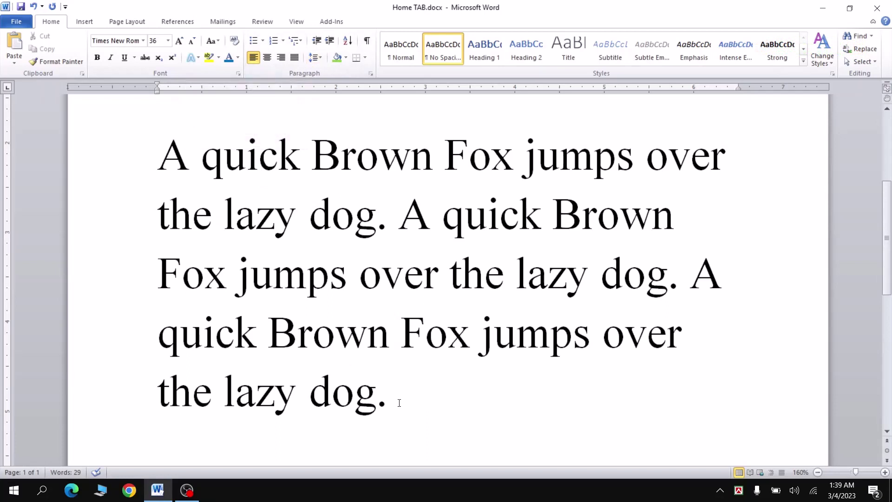
{"action": "left_click_drag", "start_coordinate": [398, 397], "coordinate": [165, 181]}
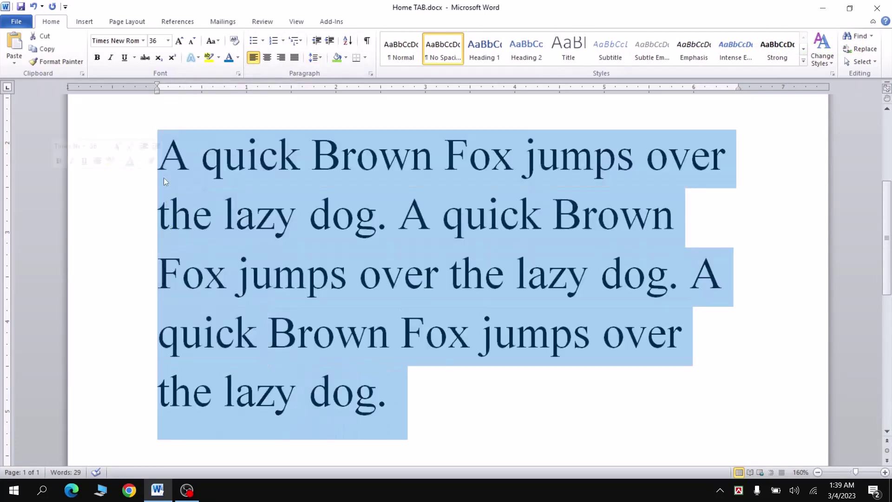
{"action": "left_click", "coordinate": [317, 58]}
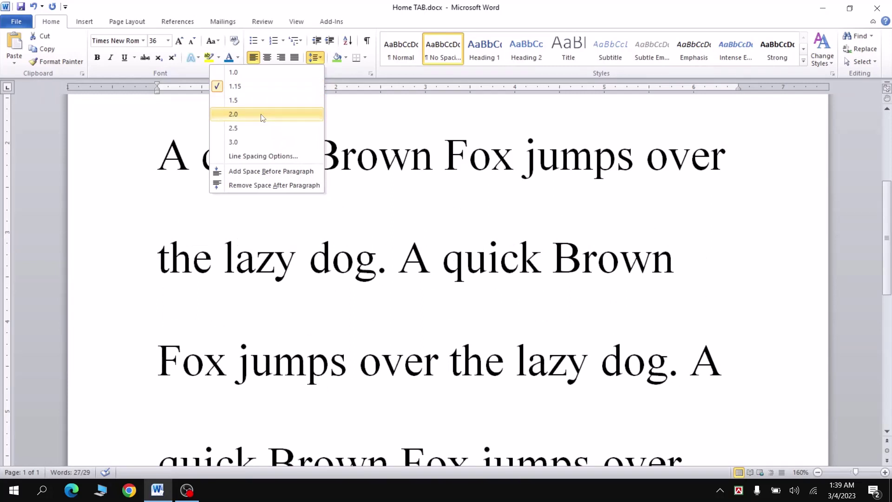
{"action": "left_click", "coordinate": [249, 72]}
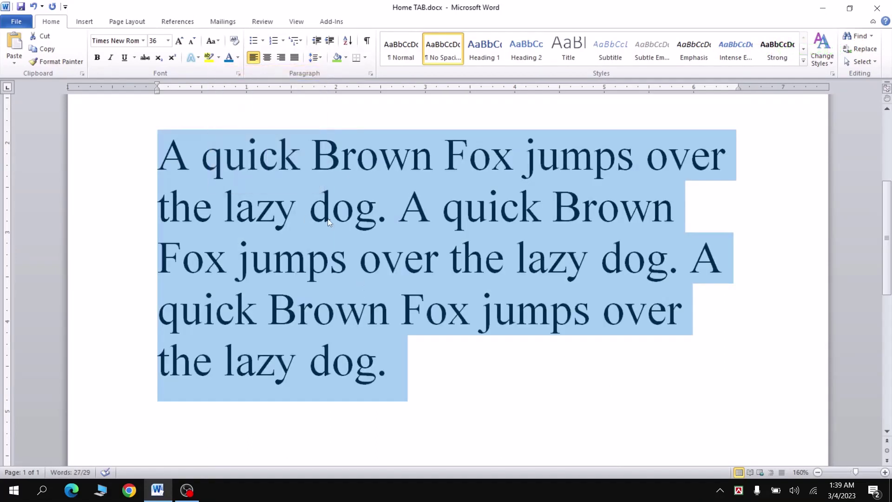
{"action": "left_click", "coordinate": [318, 62]}
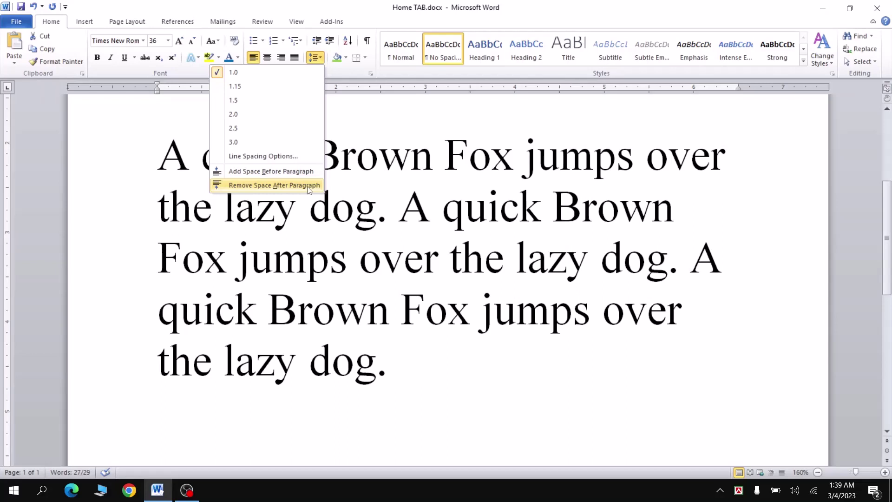
{"action": "left_click", "coordinate": [293, 185]}
{"action": "left_click", "coordinate": [227, 258]}
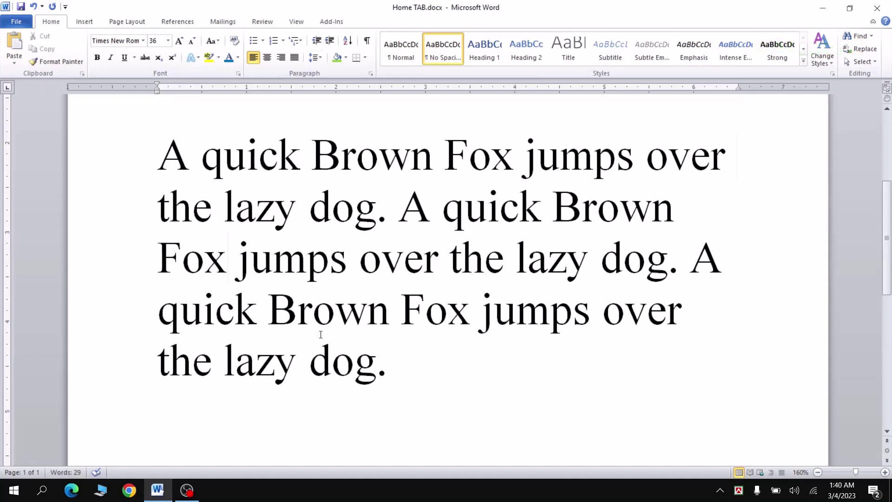
Step: Delete everything after 'A quick Brown Fox jumps over' and select that remaining line
{"action": "scroll", "coordinate": [378, 420], "scroll_direction": "up", "scroll_amount": 3}
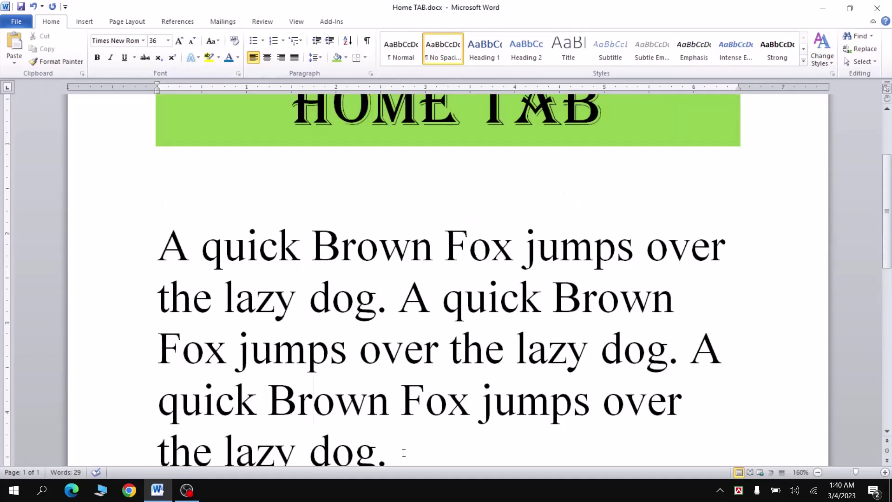
{"action": "left_click_drag", "start_coordinate": [388, 453], "coordinate": [157, 298]}
{"action": "key", "text": "Delete"}
{"action": "left_click_drag", "start_coordinate": [166, 254], "coordinate": [366, 249]}
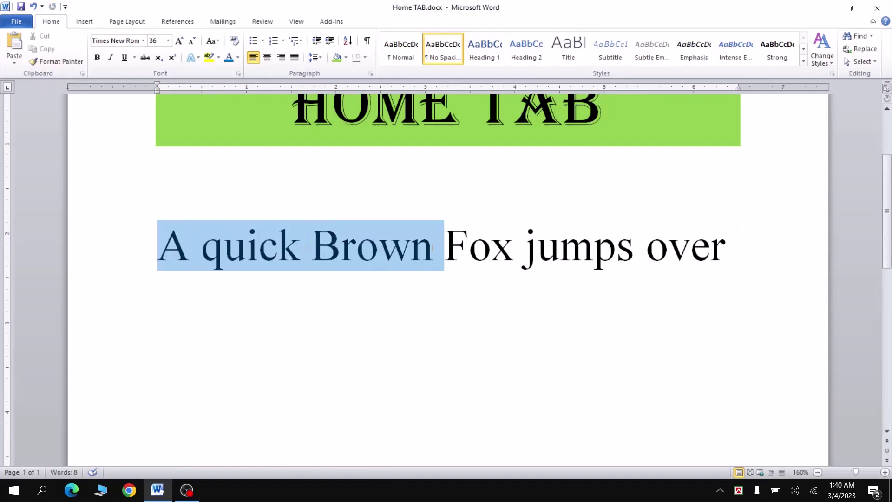
{"action": "left_click_drag", "start_coordinate": [432, 247], "coordinate": [700, 246]}
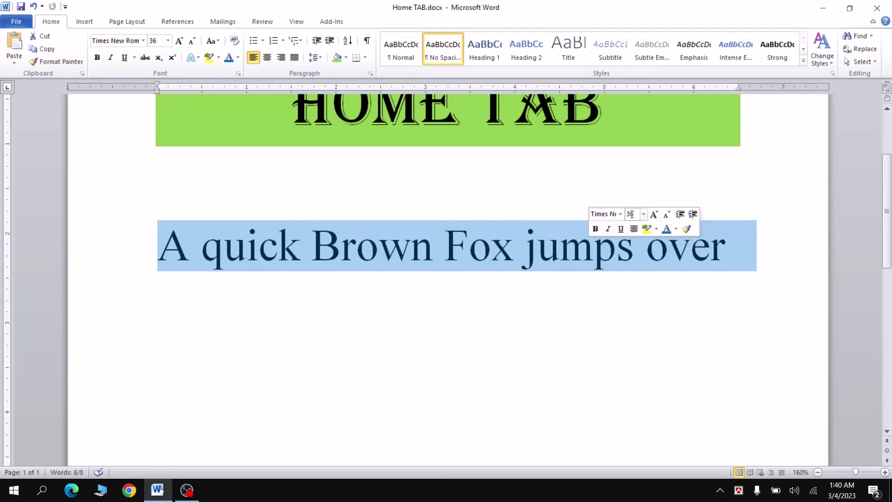
{"action": "left_click", "coordinate": [356, 58]}
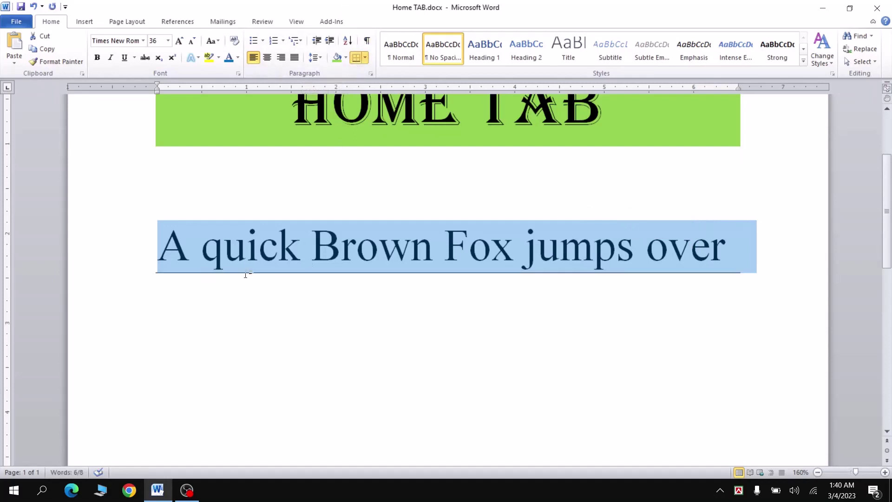
{"action": "left_click", "coordinate": [418, 295]}
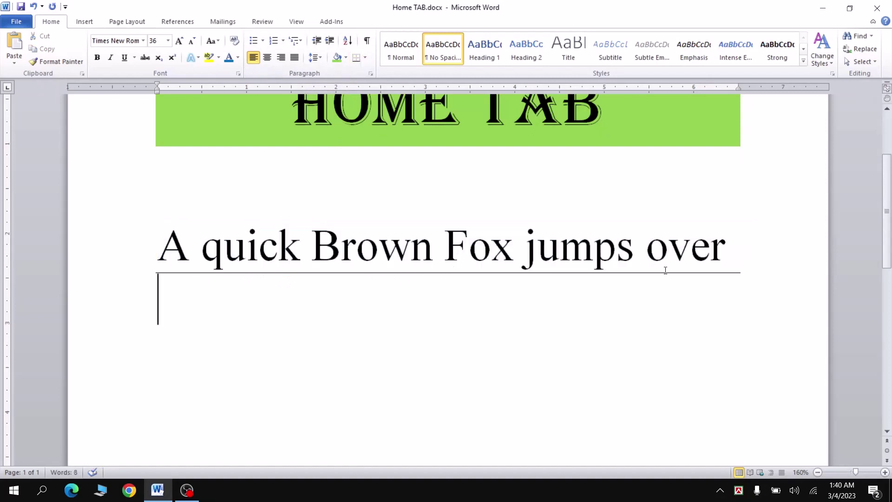
{"action": "left_click_drag", "start_coordinate": [158, 246], "coordinate": [748, 251]}
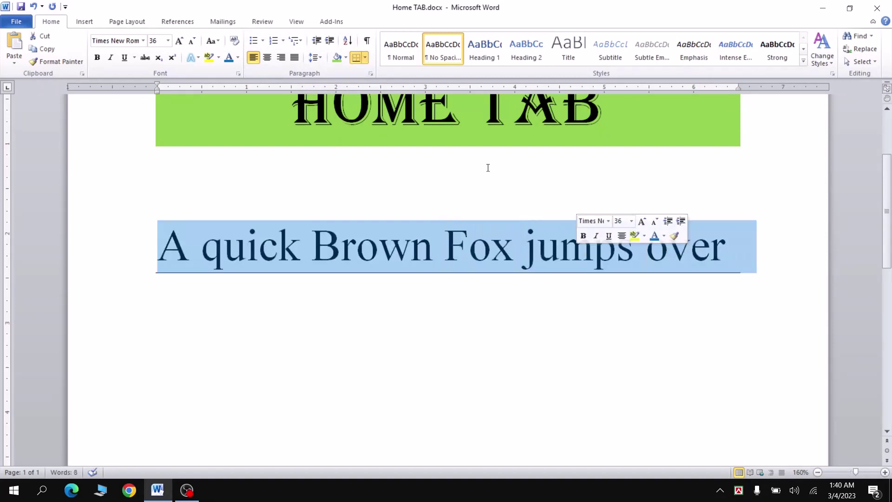
{"action": "left_click", "coordinate": [366, 59]}
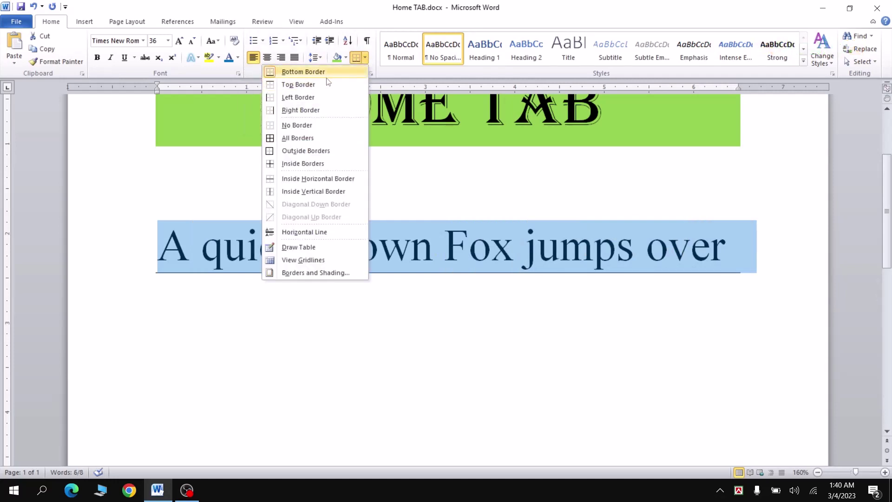
{"action": "left_click", "coordinate": [298, 84]}
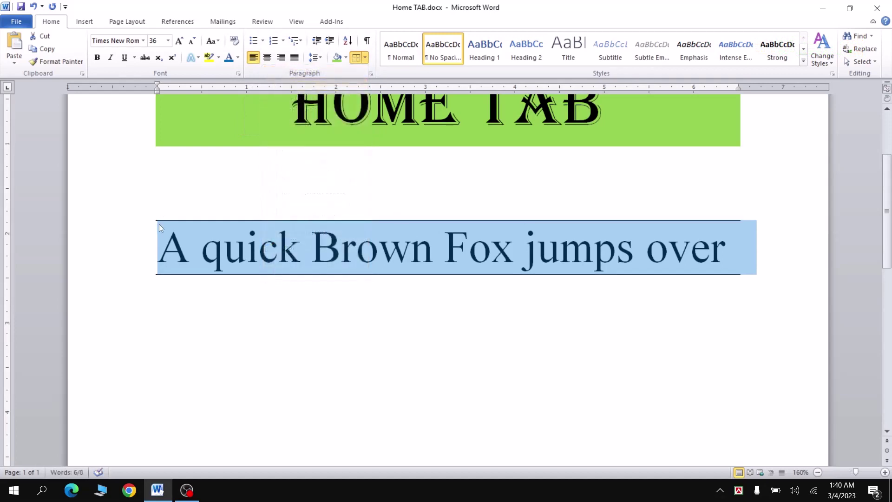
{"action": "left_click", "coordinate": [365, 58]}
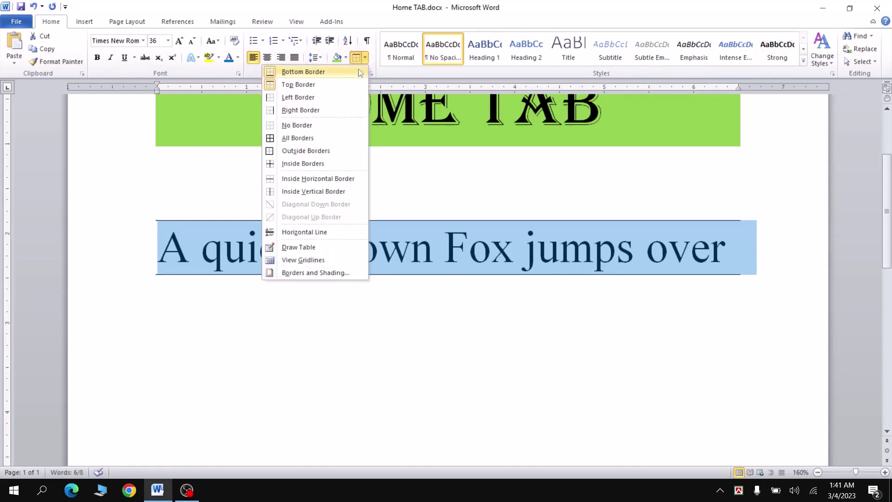
{"action": "left_click", "coordinate": [319, 156]}
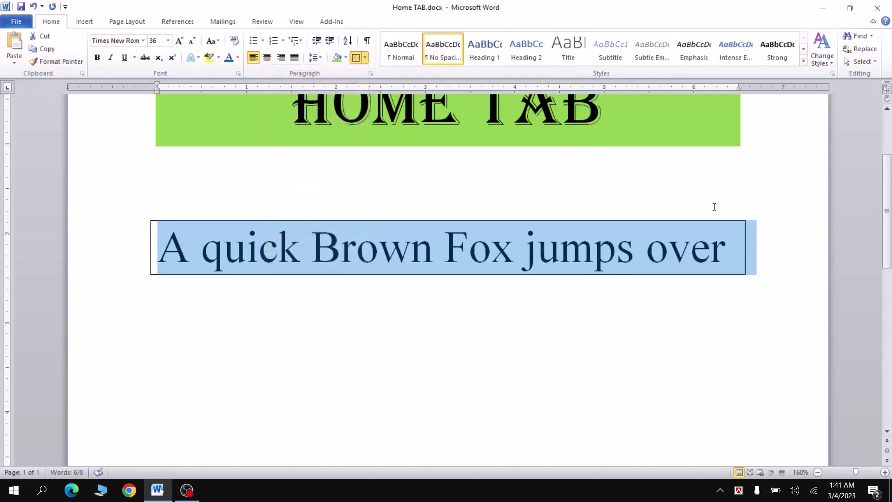
{"action": "left_click", "coordinate": [250, 265]}
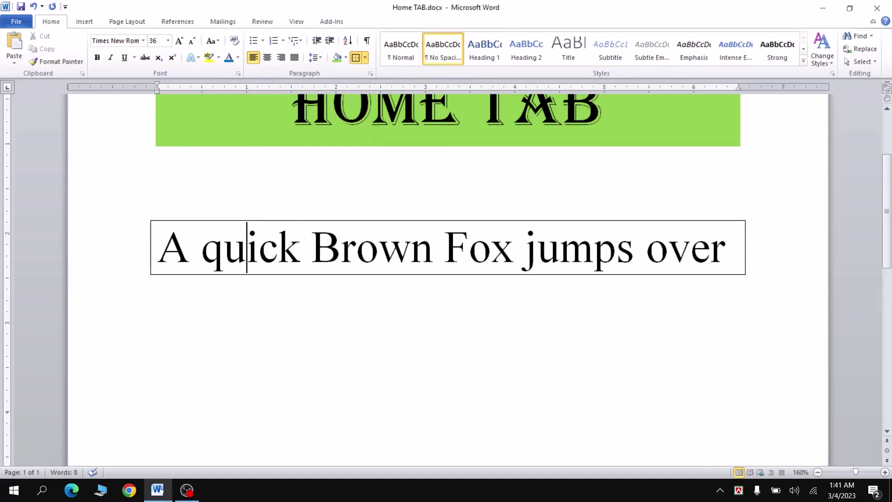
{"action": "left_click_drag", "start_coordinate": [162, 242], "coordinate": [705, 241]}
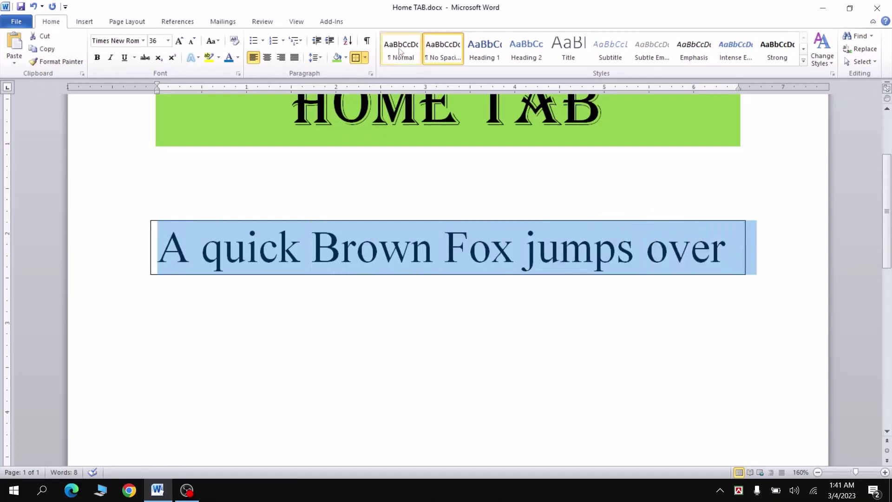
{"action": "left_click", "coordinate": [365, 58]}
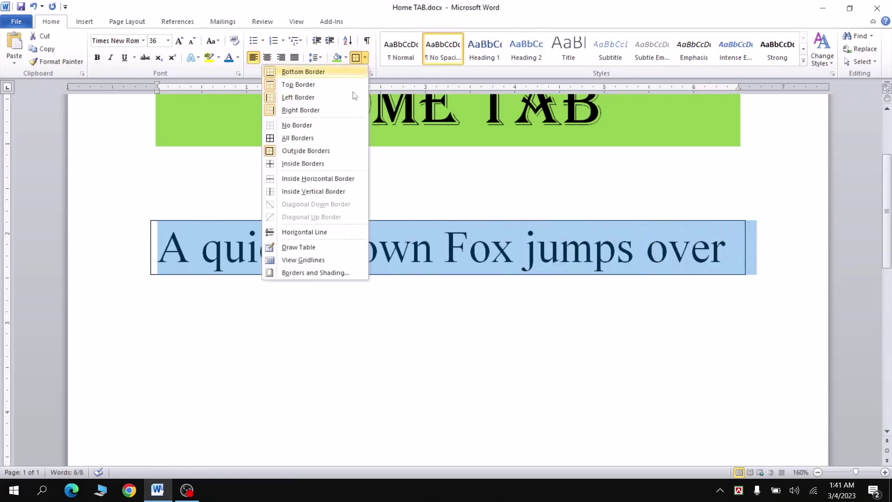
{"action": "left_click", "coordinate": [322, 126]}
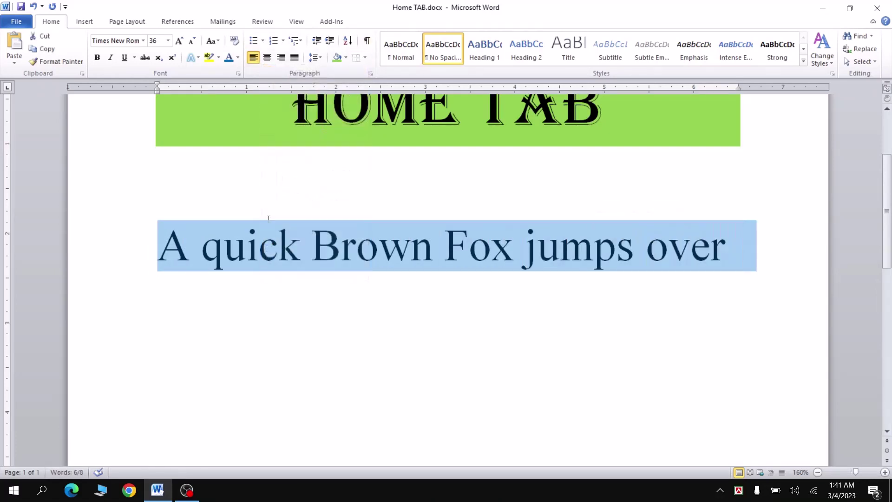
{"action": "left_click", "coordinate": [242, 240]}
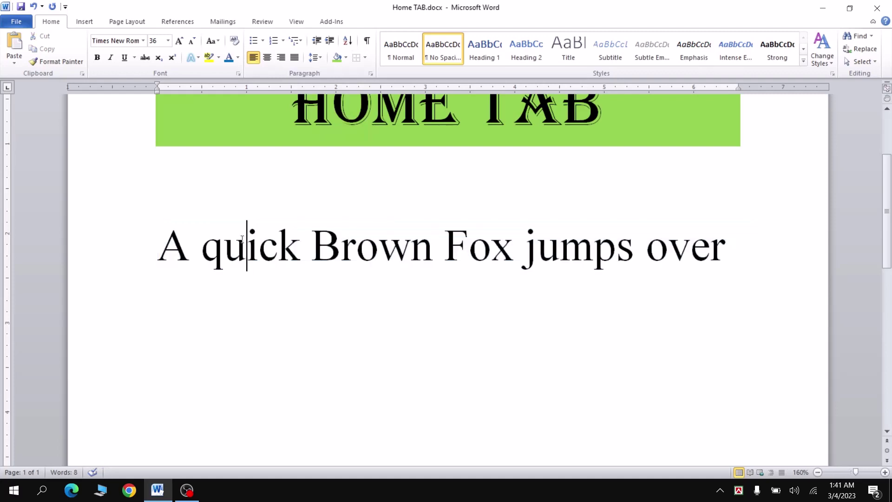
{"action": "scroll", "coordinate": [297, 139], "scroll_direction": "up", "scroll_amount": 1}
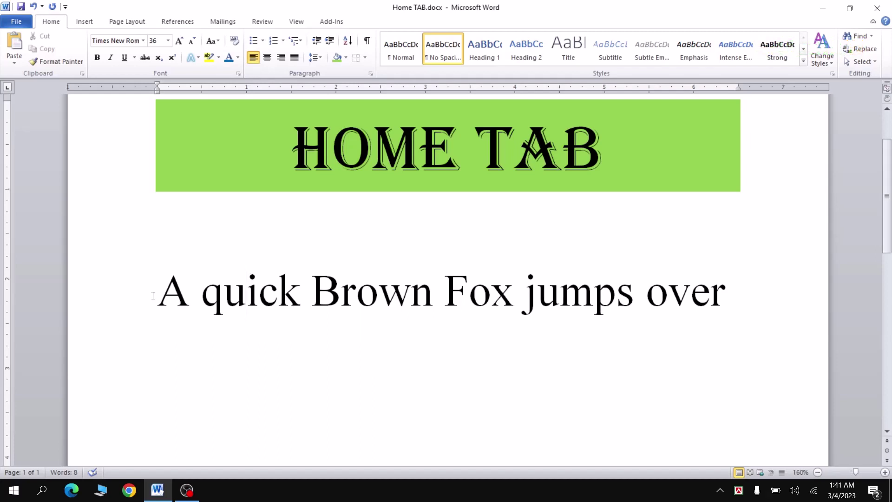
Step: Apply green shading behind the whole sample line
{"action": "left_click", "coordinate": [166, 294]}
{"action": "left_click_drag", "start_coordinate": [165, 295], "coordinate": [743, 293]}
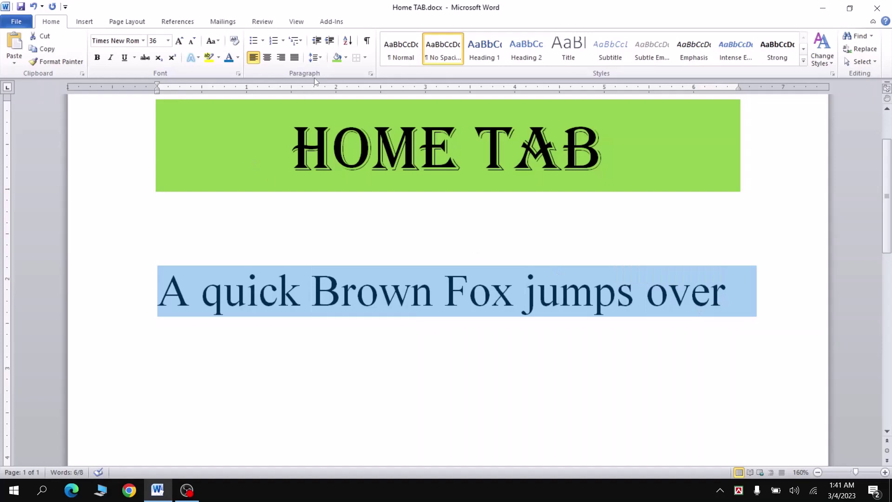
{"action": "left_click", "coordinate": [338, 57]}
{"action": "left_click", "coordinate": [250, 311]}
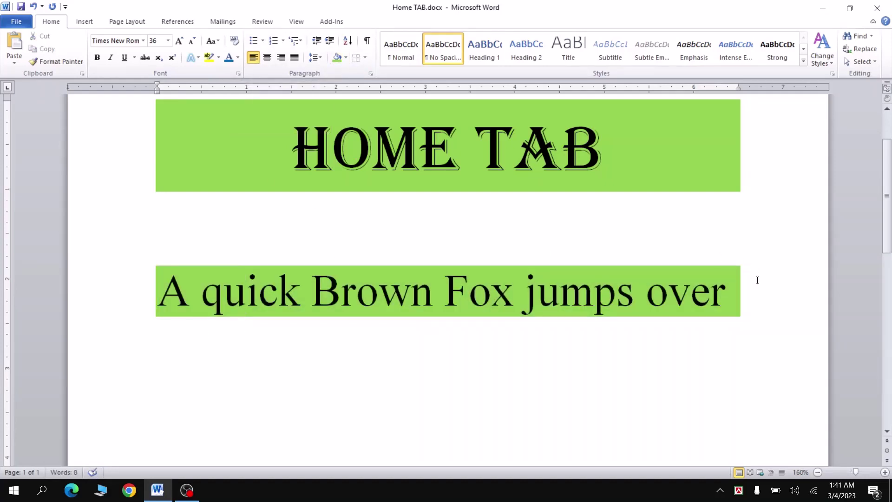
Step: Change the sentence's shading to light blue
{"action": "left_click_drag", "start_coordinate": [157, 291], "coordinate": [706, 293]}
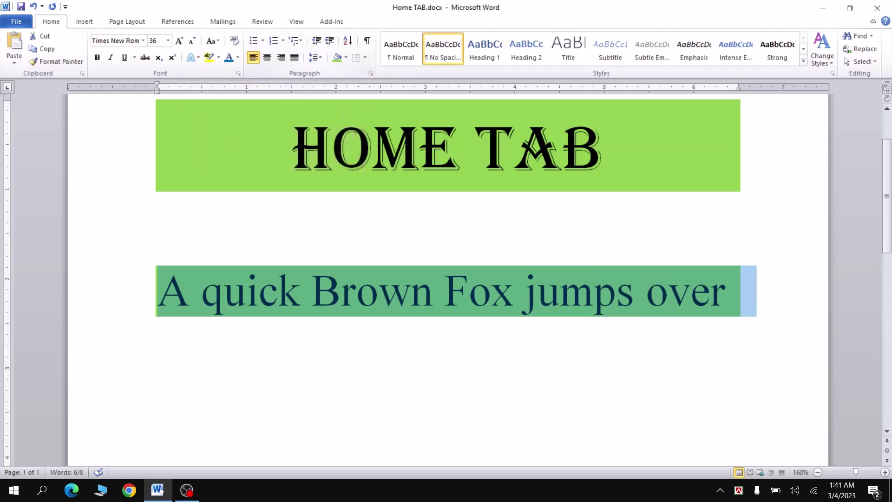
{"action": "left_click", "coordinate": [346, 58]}
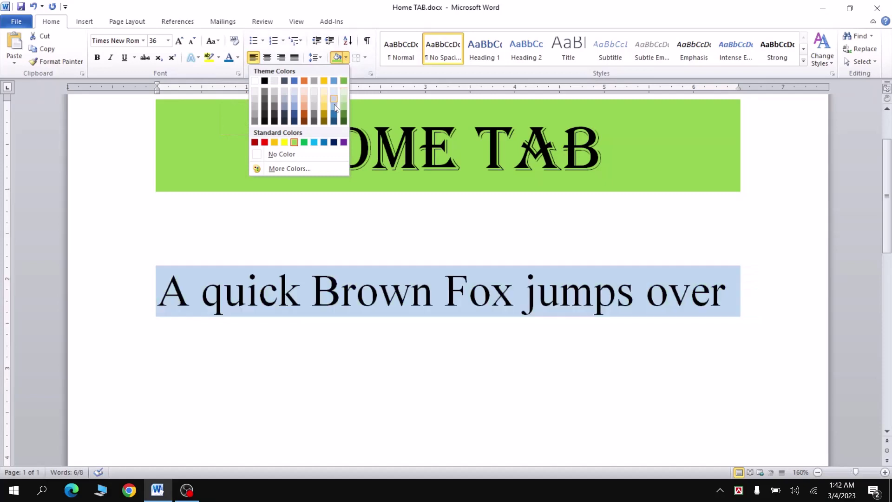
{"action": "left_click", "coordinate": [314, 142]}
{"action": "left_click", "coordinate": [279, 291]}
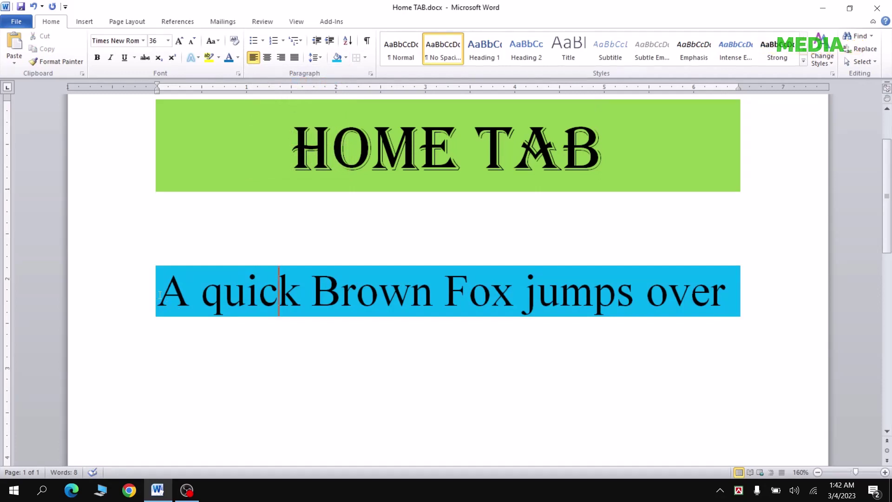
Step: Reapply blue shading to the line, then undo it so it ends unshaded
{"action": "left_click_drag", "start_coordinate": [157, 295], "coordinate": [679, 294]}
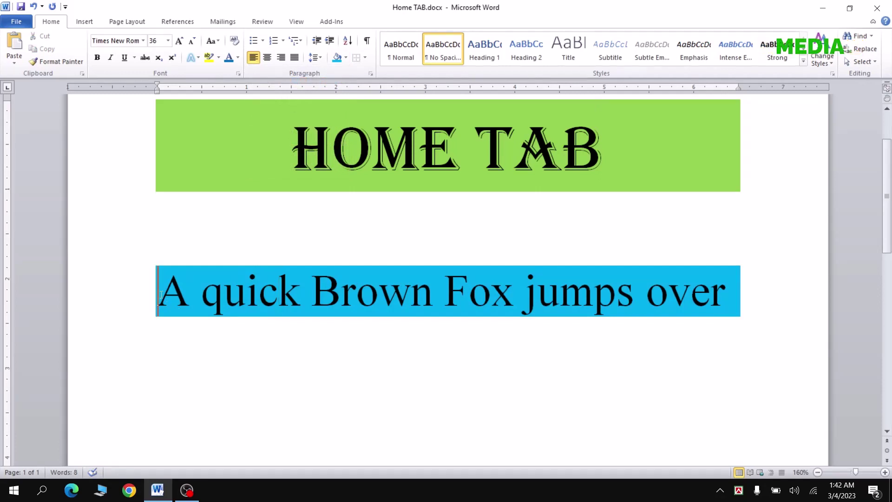
{"action": "left_click", "coordinate": [345, 57]}
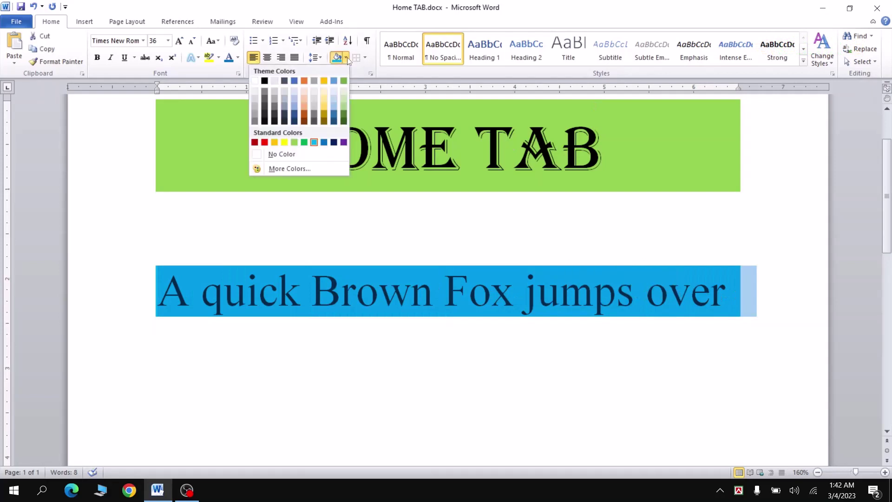
{"action": "left_click", "coordinate": [255, 82]}
{"action": "left_click", "coordinate": [223, 292]}
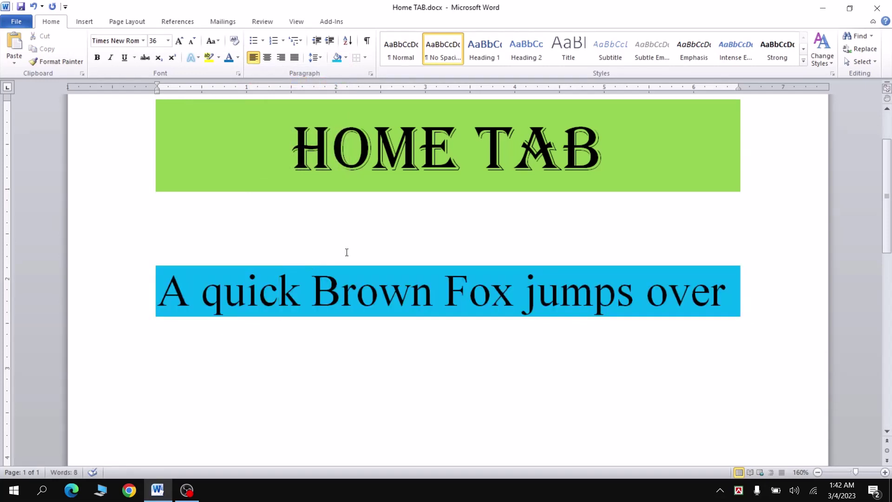
{"action": "key", "text": "ctrl+z"}
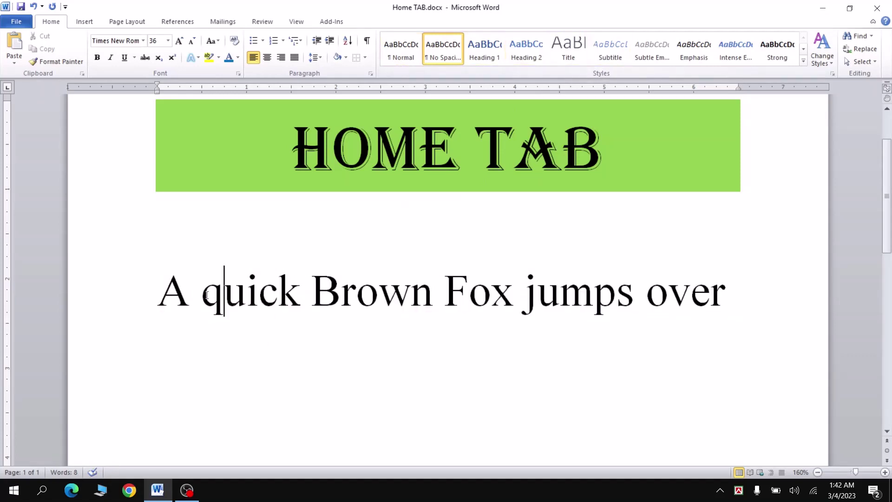
Step: Apply the Normal style to the whole sample sentence
{"action": "left_click_drag", "start_coordinate": [173, 295], "coordinate": [739, 294]}
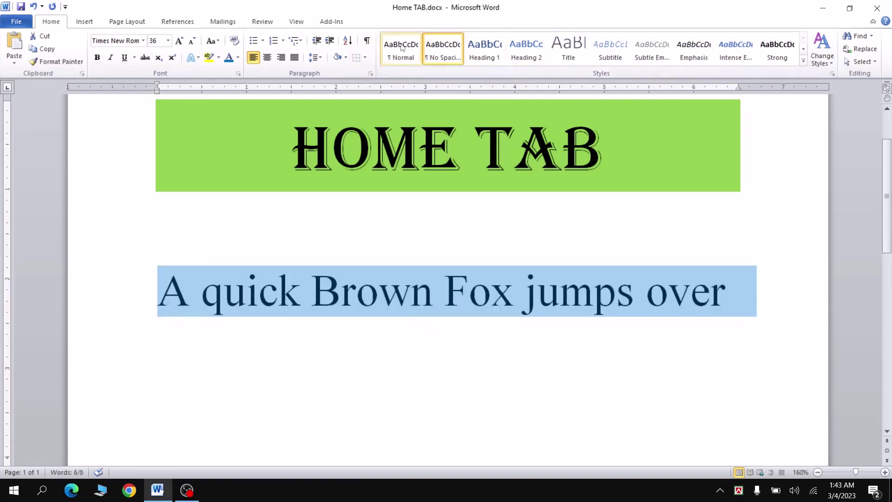
{"action": "left_click", "coordinate": [403, 50]}
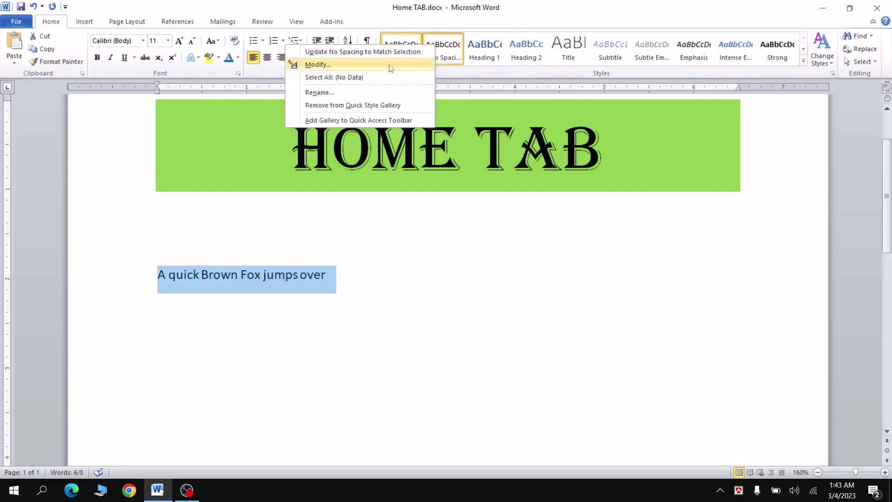
Step: Rename the No Spacing style to 'A' and set its font to Algerian, size 20
{"action": "left_click", "coordinate": [329, 65]}
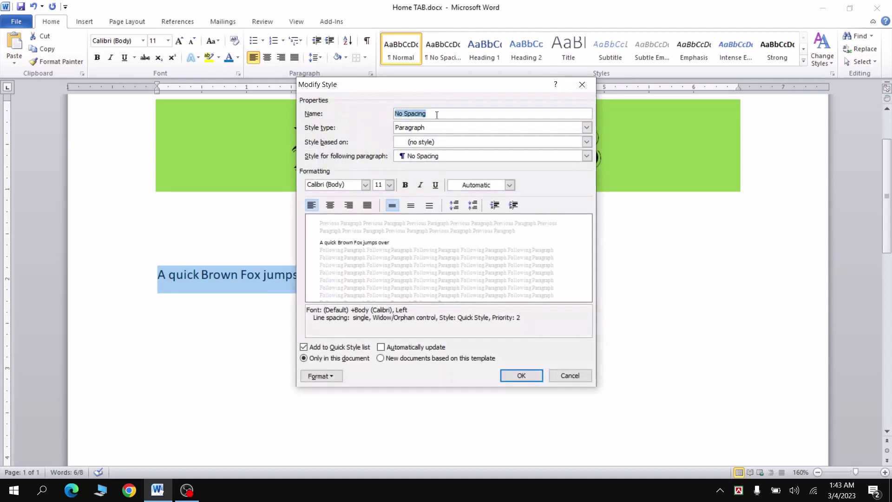
{"action": "left_click_drag", "start_coordinate": [436, 115], "coordinate": [379, 115]}
{"action": "type", "text": "Ahil"}
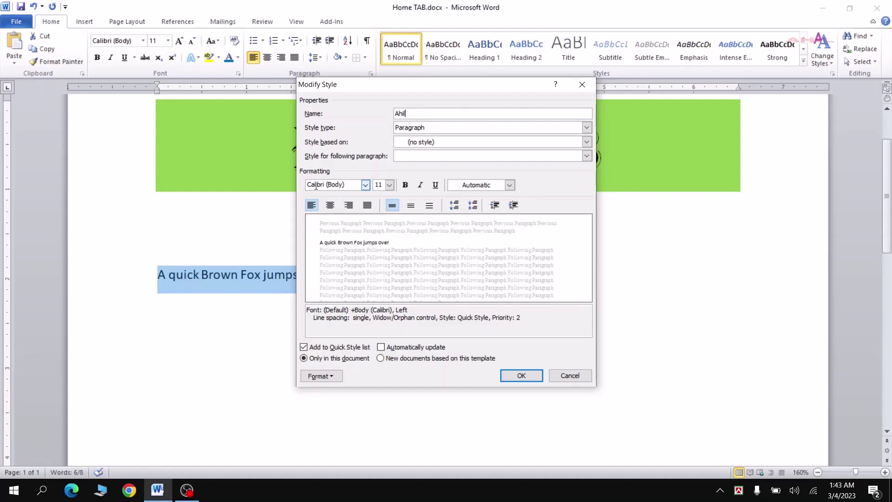
{"action": "left_click", "coordinate": [365, 185]}
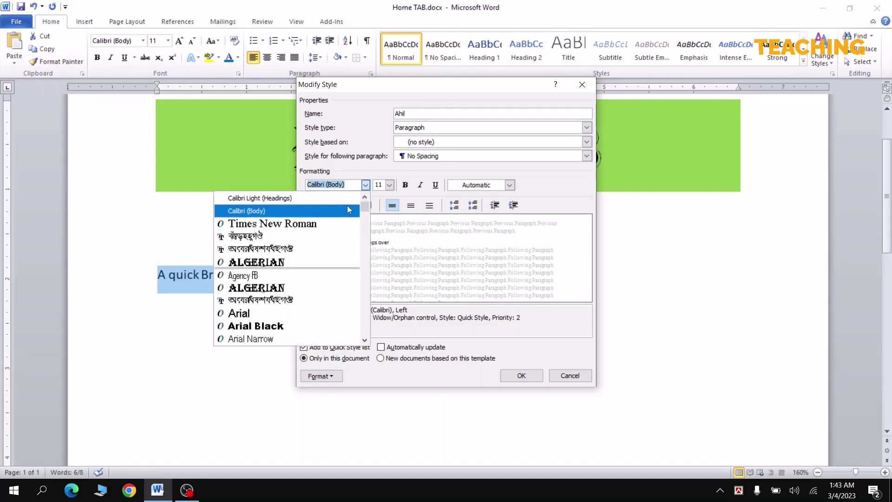
{"action": "left_click", "coordinate": [319, 264]}
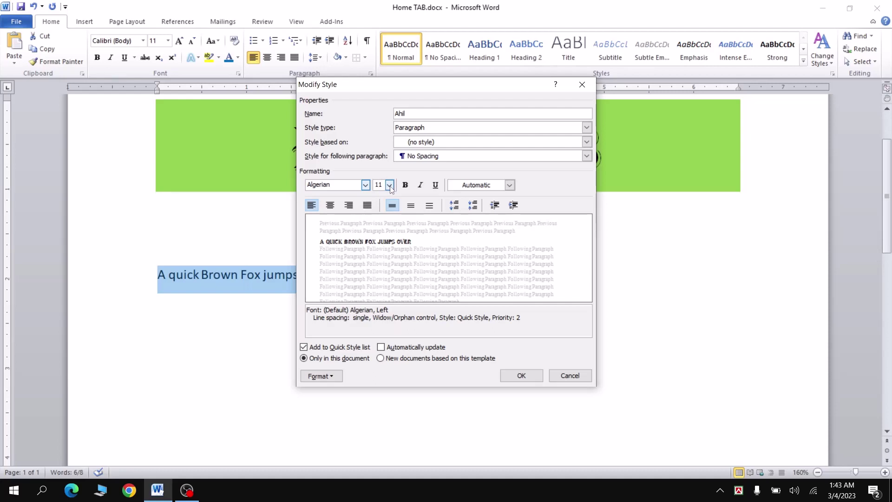
{"action": "left_click", "coordinate": [390, 186]}
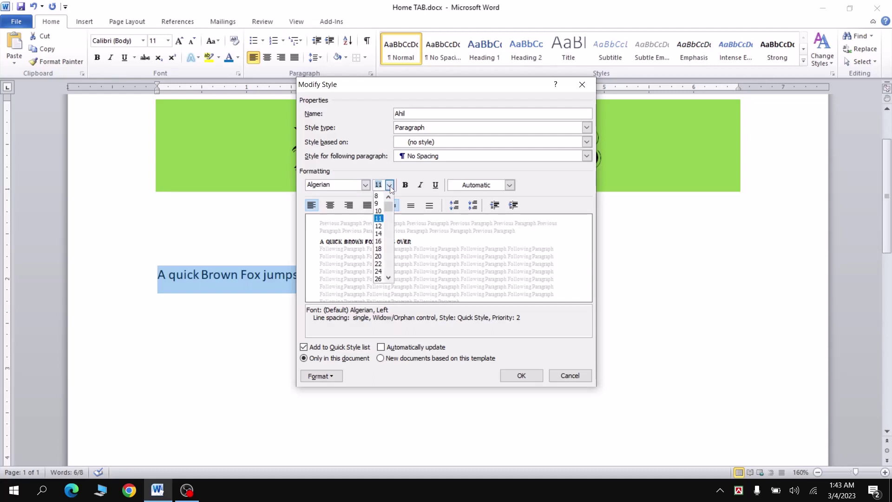
{"action": "left_click", "coordinate": [379, 256]}
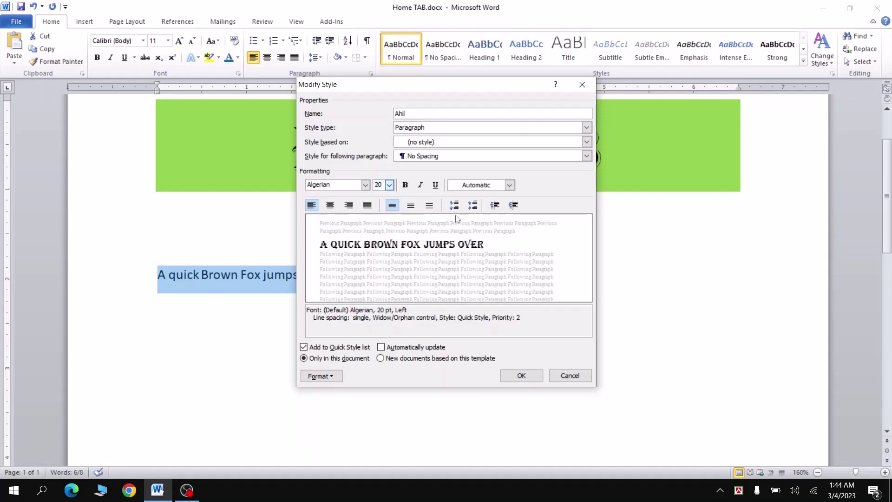
Step: Save the modified style and apply it to the fox sentence
{"action": "left_click", "coordinate": [521, 375]}
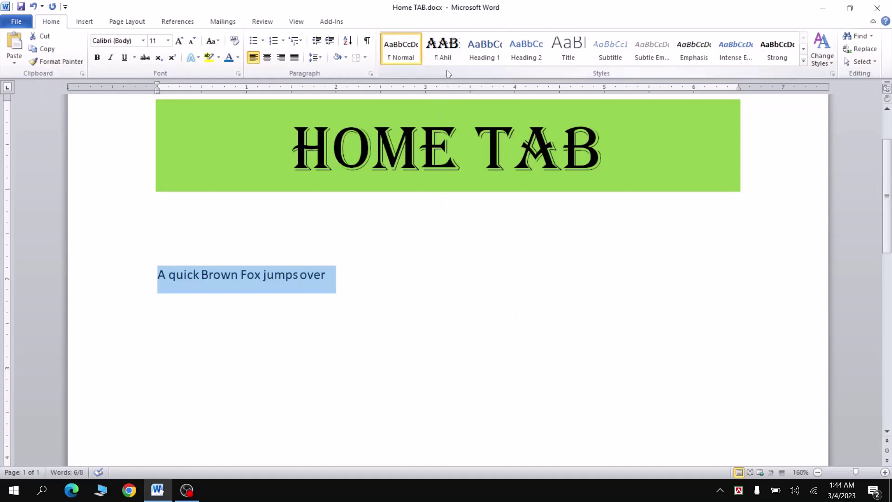
{"action": "left_click", "coordinate": [441, 45]}
{"action": "left_click", "coordinate": [346, 283]}
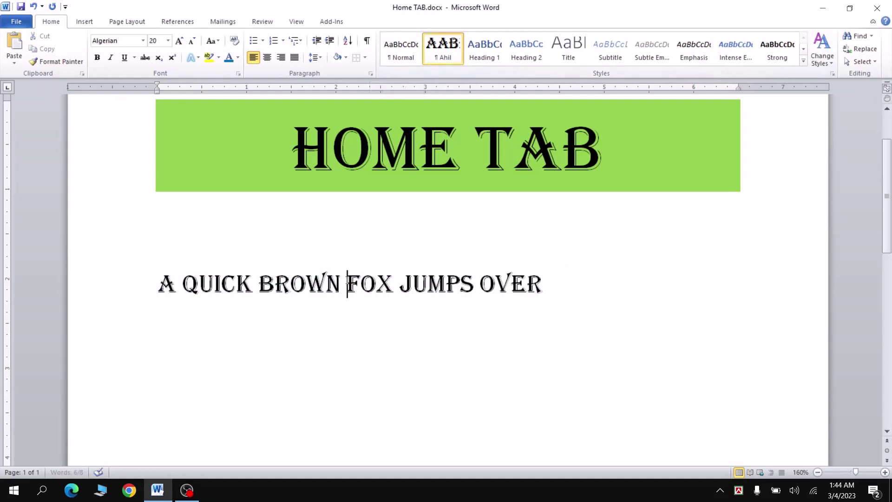
Step: Select the restyled fox line, then deselect it
{"action": "left_click_drag", "start_coordinate": [159, 284], "coordinate": [537, 284]}
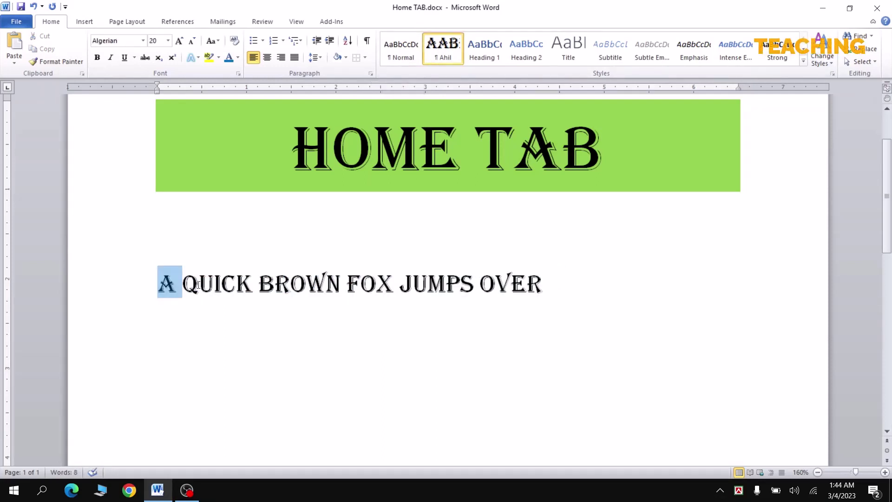
{"action": "left_click", "coordinate": [541, 284]}
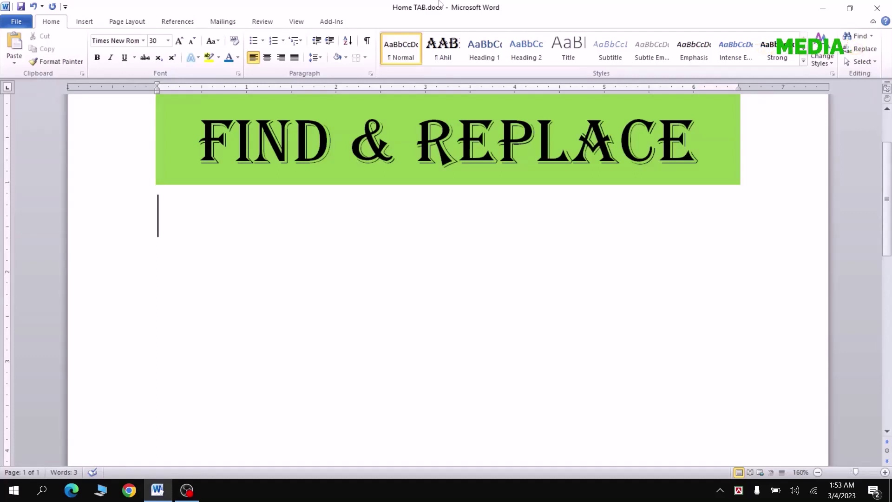
Step: Type 'A quick Brown fox jumps over the lazy dog.' and paste it three more times, making four copies
{"action": "type", "text": "A qu"}
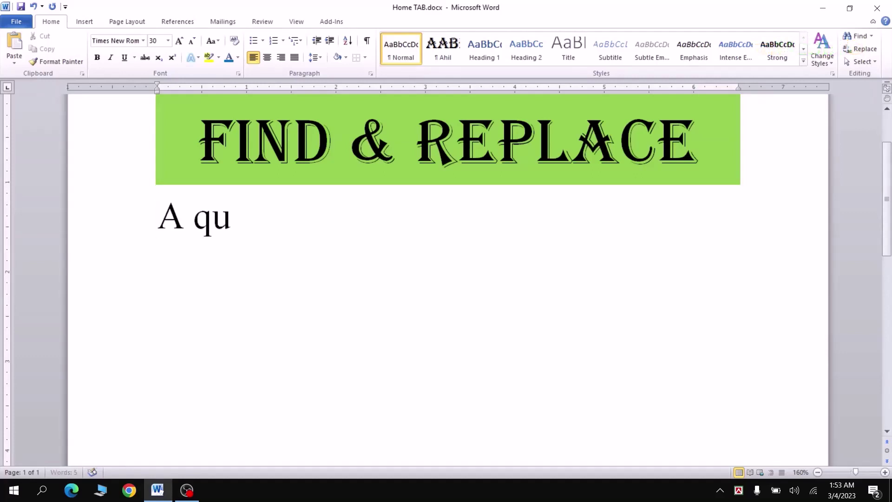
{"action": "type", "text": "ick B"}
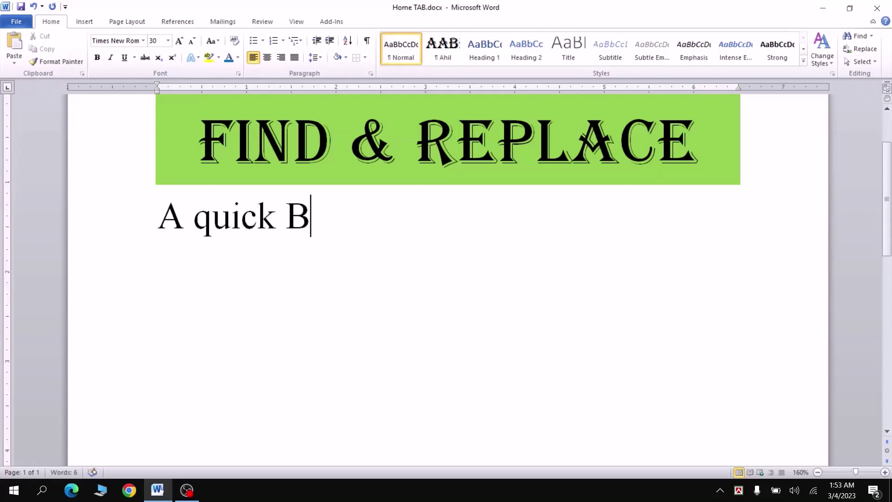
{"action": "type", "text": "rown fo"}
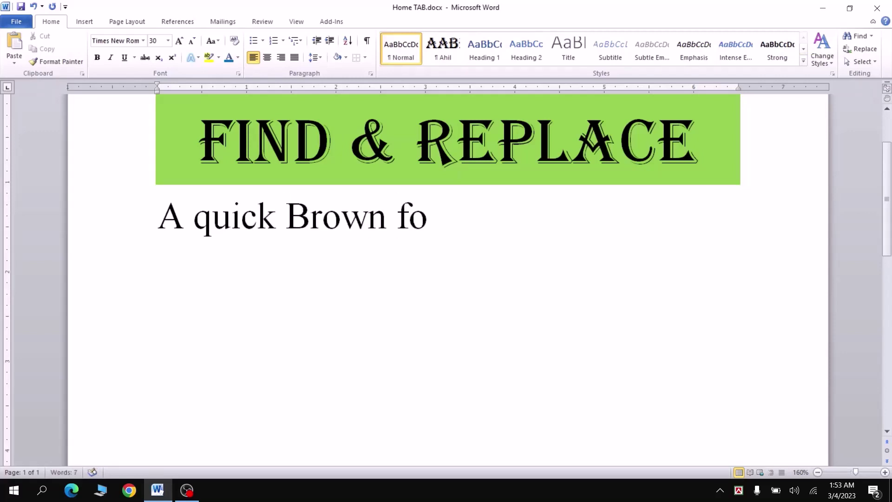
{"action": "type", "text": "x jumps ov"}
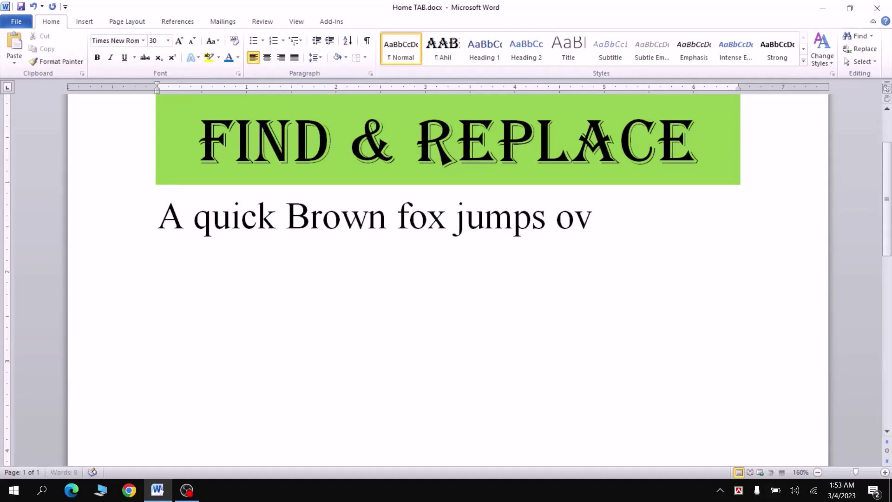
{"action": "type", "text": "er the lazy"}
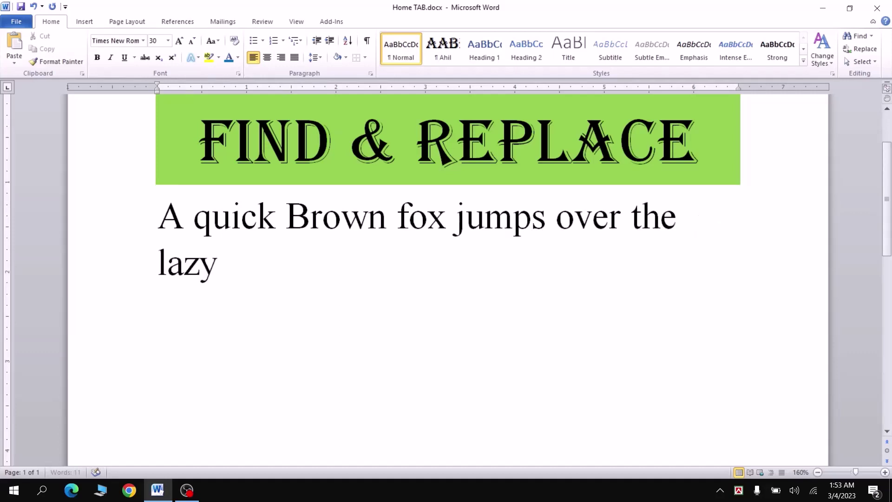
{"action": "type", "text": " dog."}
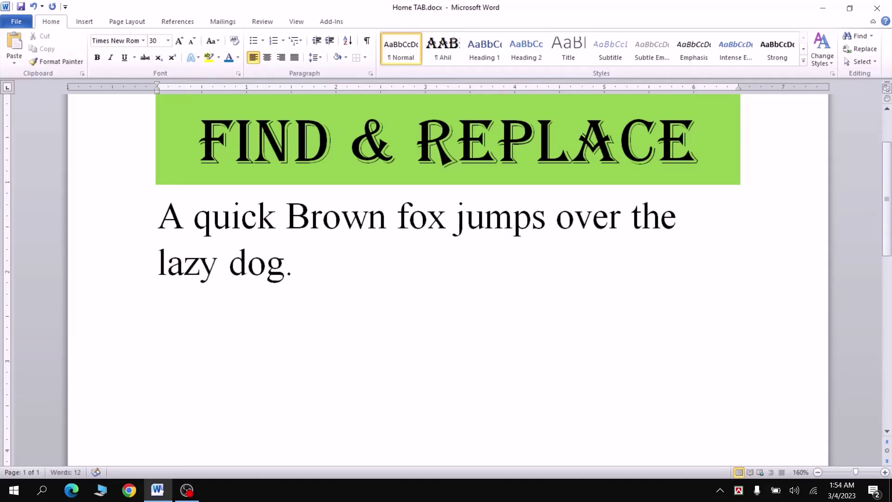
{"action": "left_click_drag", "start_coordinate": [297, 269], "coordinate": [160, 231]}
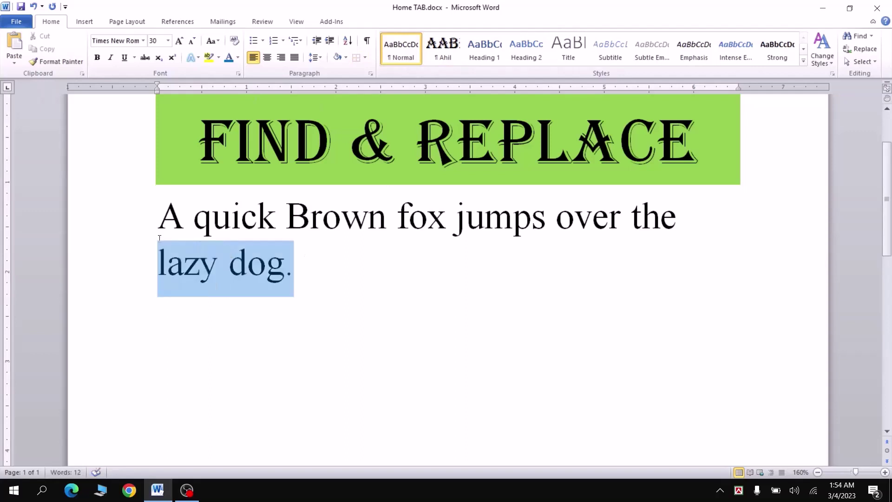
{"action": "key", "text": "ctrl+c"}
{"action": "left_click", "coordinate": [321, 269]}
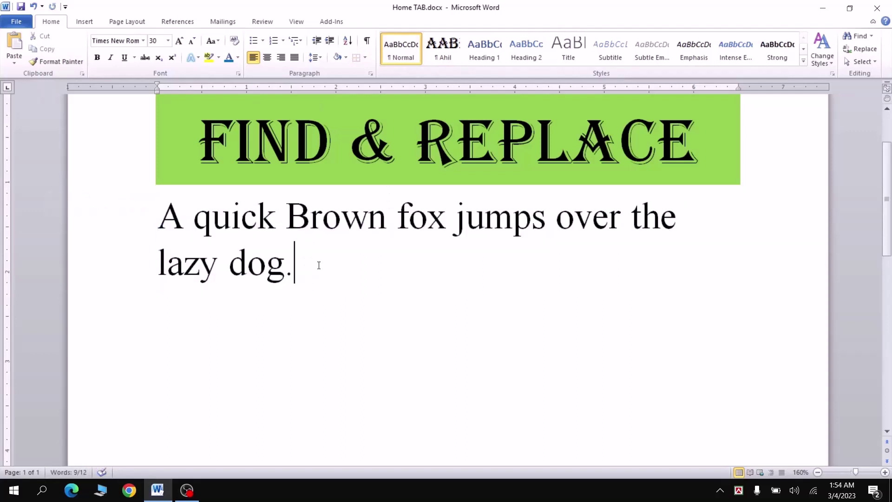
{"action": "key", "text": "ctrl+v"}
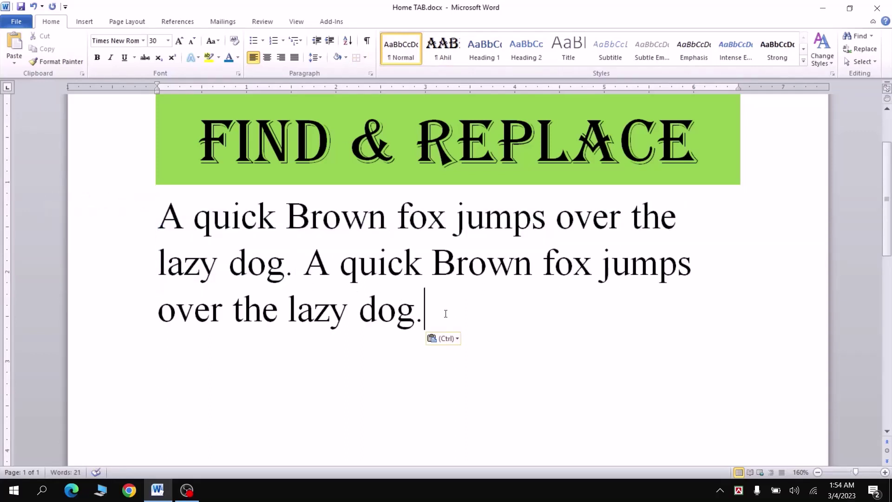
{"action": "key", "text": "ctrl+v"}
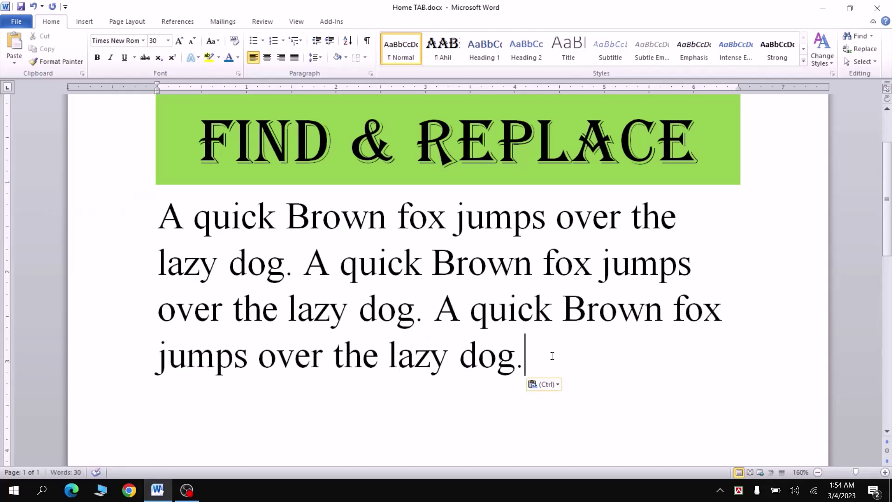
{"action": "key", "text": "ctrl+v"}
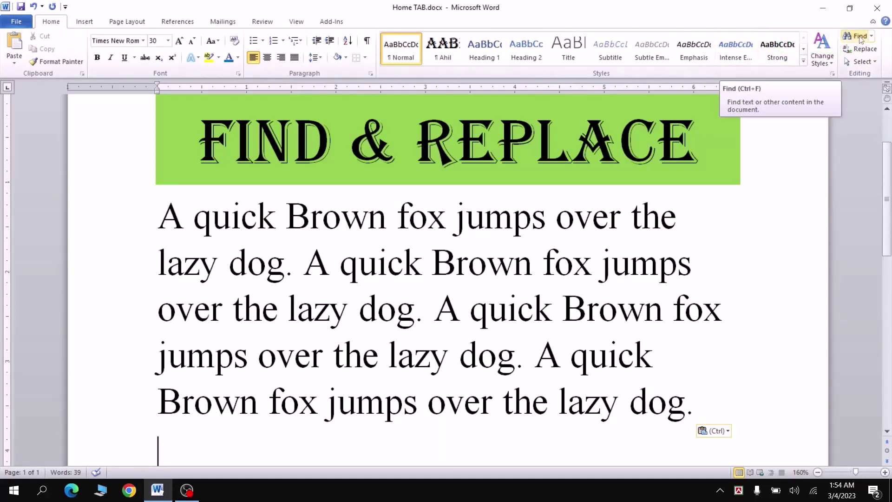
{"action": "scroll", "coordinate": [368, 223], "scroll_direction": "up", "scroll_amount": 1}
{"action": "left_click", "coordinate": [368, 223]}
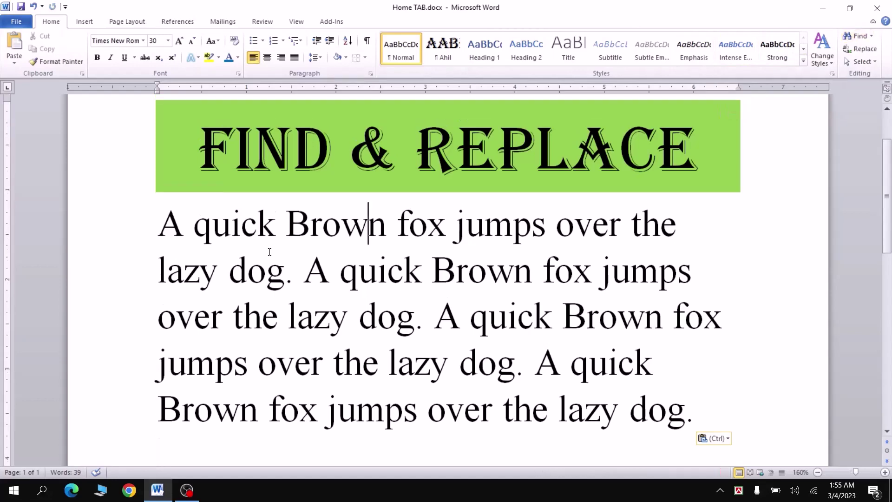
{"action": "key", "text": "ctrl+f"}
{"action": "left_click", "coordinate": [101, 101]}
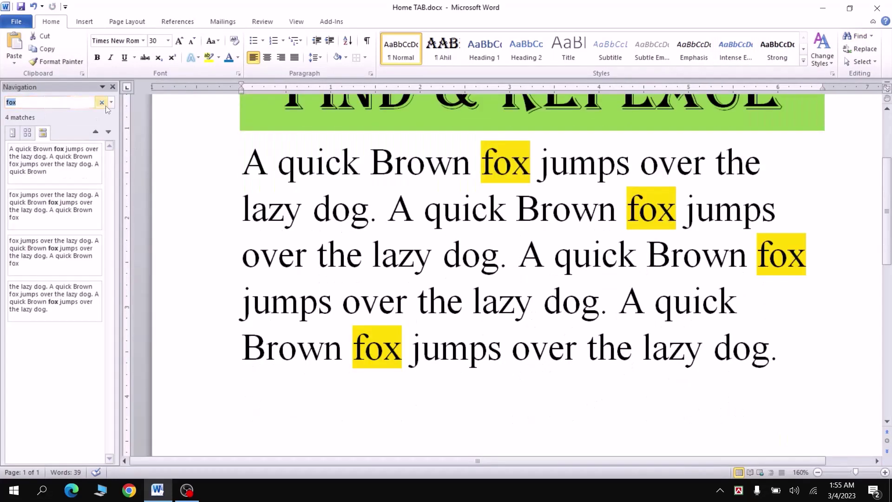
{"action": "left_click", "coordinate": [102, 102]}
{"action": "scroll", "coordinate": [145, 114], "scroll_direction": "up", "scroll_amount": 1}
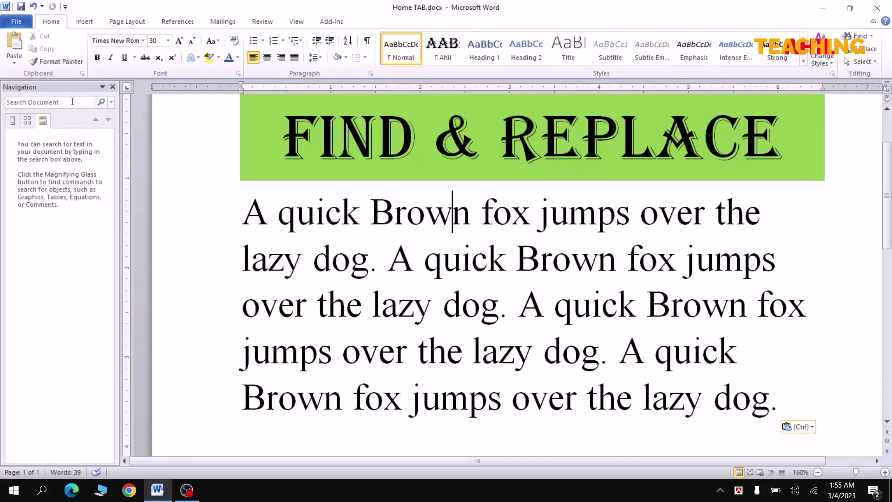
{"action": "left_click", "coordinate": [72, 102]}
{"action": "type", "text": "Brown"}
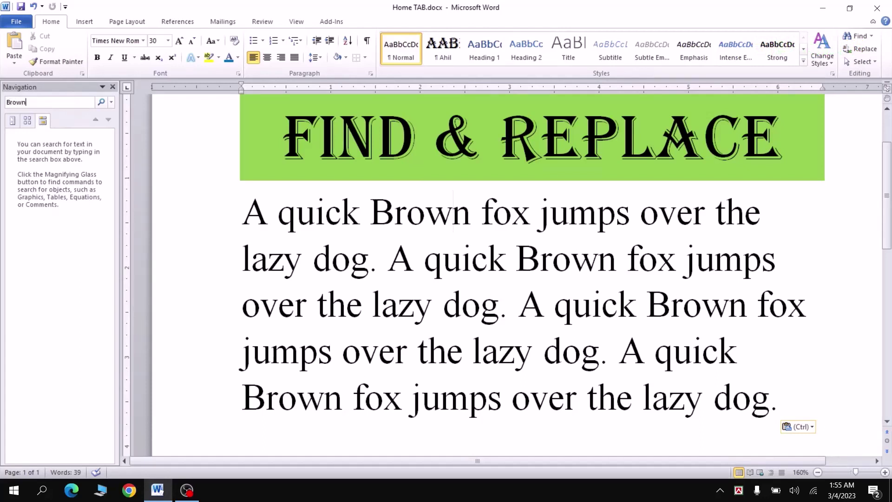
{"action": "key", "text": "Return"}
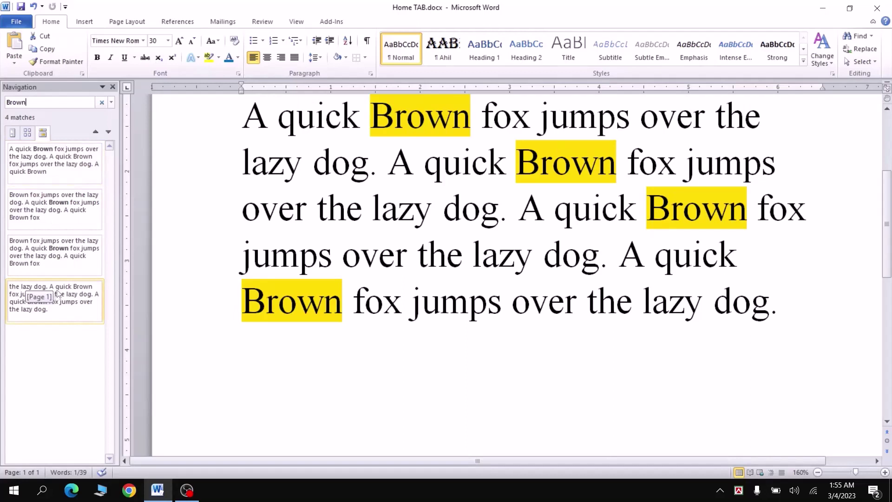
{"action": "left_click", "coordinate": [44, 204]}
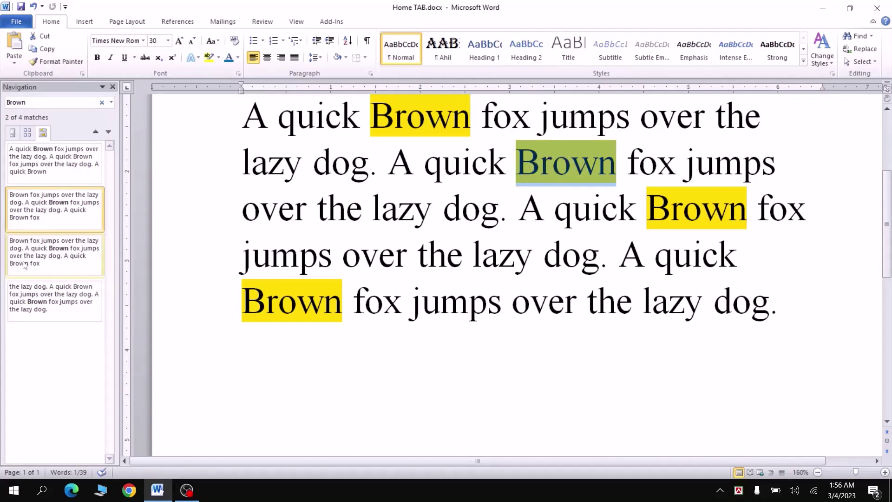
{"action": "left_click", "coordinate": [41, 259]}
{"action": "left_click", "coordinate": [44, 305]}
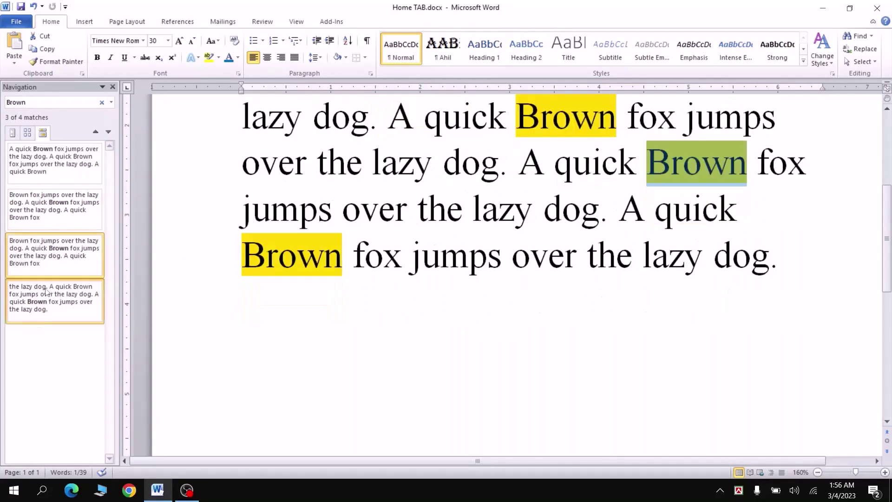
{"action": "left_click", "coordinate": [51, 207]}
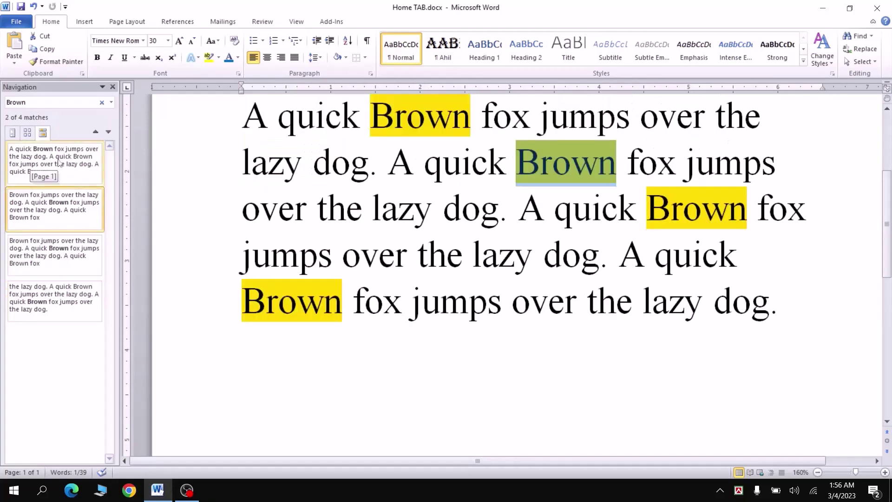
{"action": "left_click", "coordinate": [63, 161]}
{"action": "scroll", "coordinate": [464, 210], "scroll_direction": "up", "scroll_amount": 1}
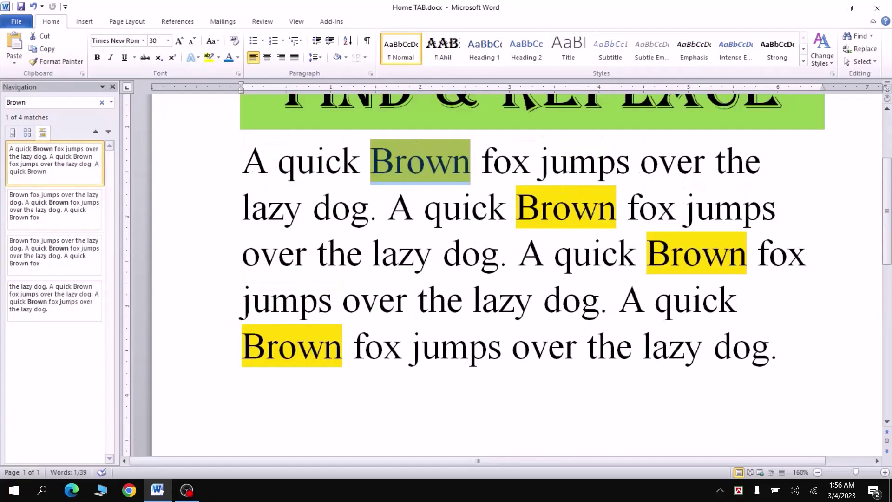
{"action": "scroll", "coordinate": [463, 210], "scroll_direction": "up", "scroll_amount": 1}
{"action": "left_click", "coordinate": [112, 87]}
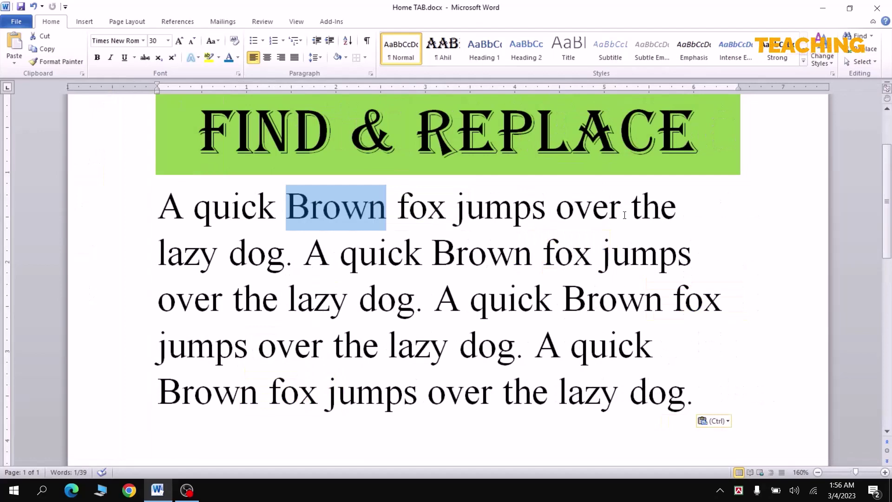
{"action": "left_click", "coordinate": [732, 225]}
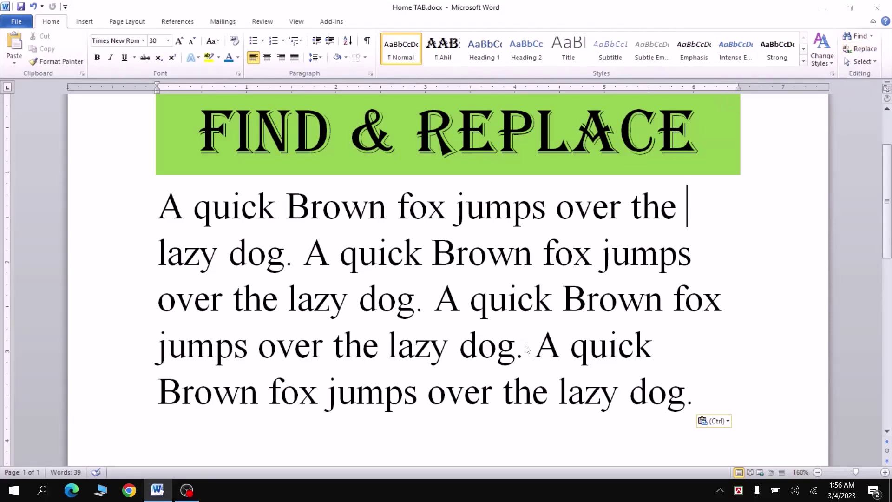
Step: In Find and Replace, set Find what to 'fox' and find its first occurrence
{"action": "key", "text": "ctrl+h"}
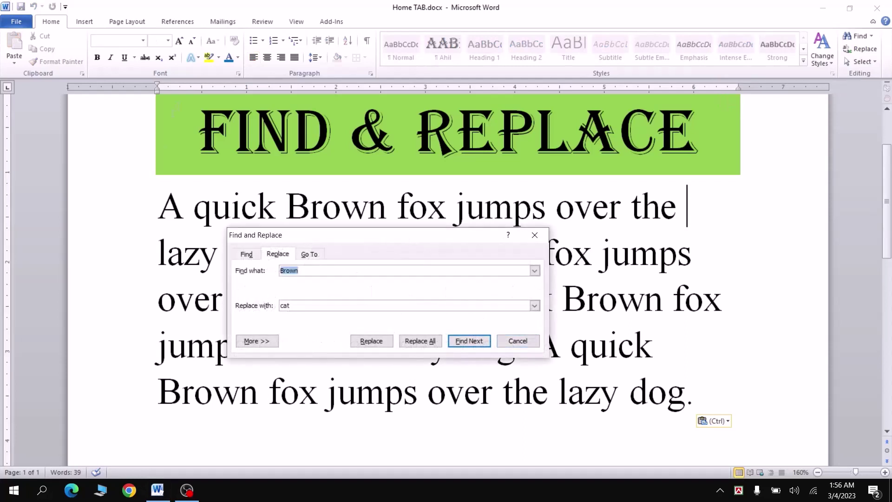
{"action": "mouse_move", "coordinate": [363, 241]}
{"action": "left_mouse_down"}
{"action": "mouse_move", "coordinate": [377, 233]}
{"action": "mouse_move", "coordinate": [377, 253]}
{"action": "left_mouse_up"}
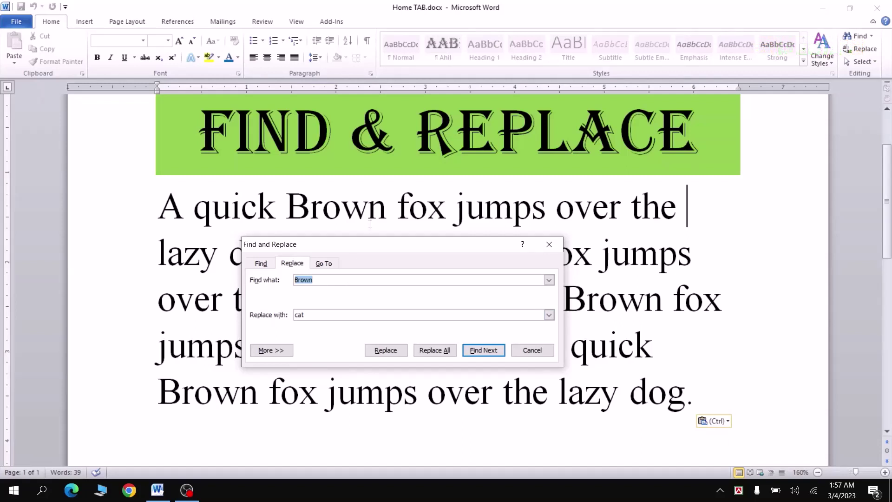
{"action": "left_click", "coordinate": [336, 278]}
{"action": "key", "text": "BackSpace"}
{"action": "key", "text": "BackSpace"}
{"action": "key", "text": "BackSpace"}
{"action": "key", "text": "BackSpace"}
{"action": "type", "text": "fox"}
{"action": "left_click", "coordinate": [481, 350]}
Step: With 'cat' as the replacement, replace the first found 'fox'
{"action": "left_click_drag", "start_coordinate": [413, 109], "coordinate": [460, 306]}
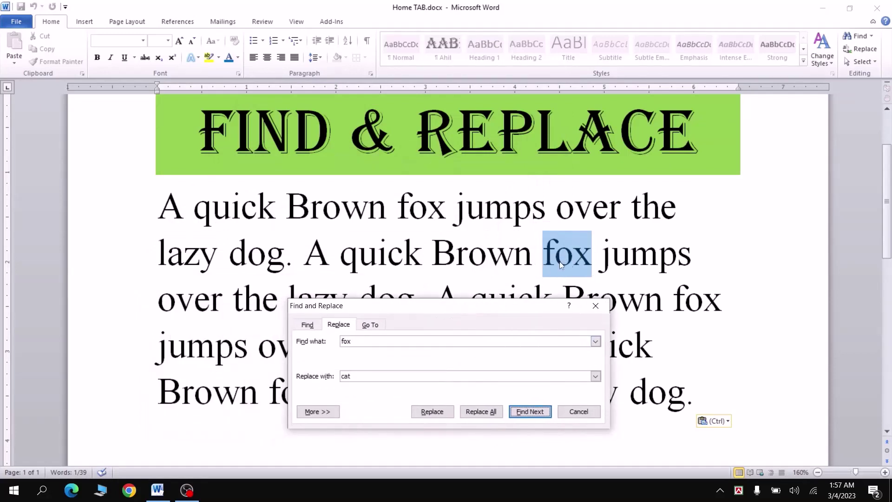
{"action": "left_click", "coordinate": [356, 375]}
{"action": "double_click", "coordinate": [356, 375]}
{"action": "left_click", "coordinate": [362, 379]}
{"action": "key", "text": "alt+r"}
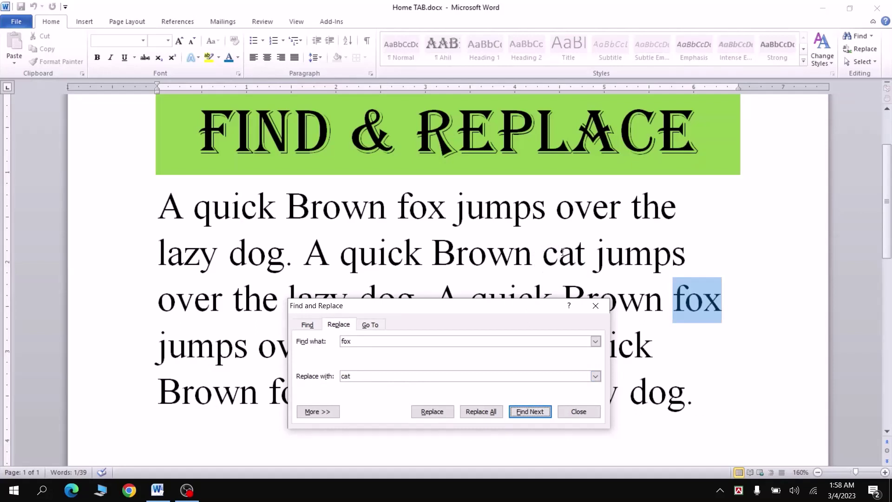
Step: Replace all remaining 'fox' with 'cat', dismiss the summary, and close the dialog
{"action": "left_click_drag", "start_coordinate": [478, 300], "coordinate": [396, 128]}
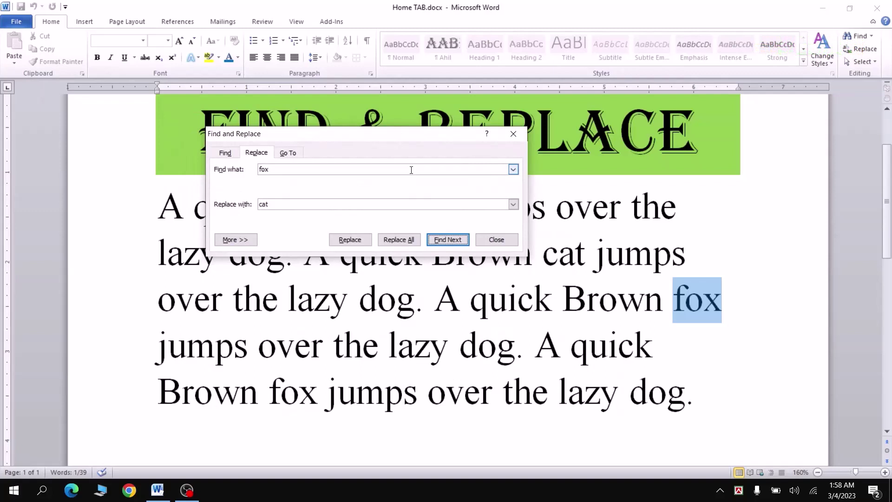
{"action": "left_click", "coordinate": [396, 242]}
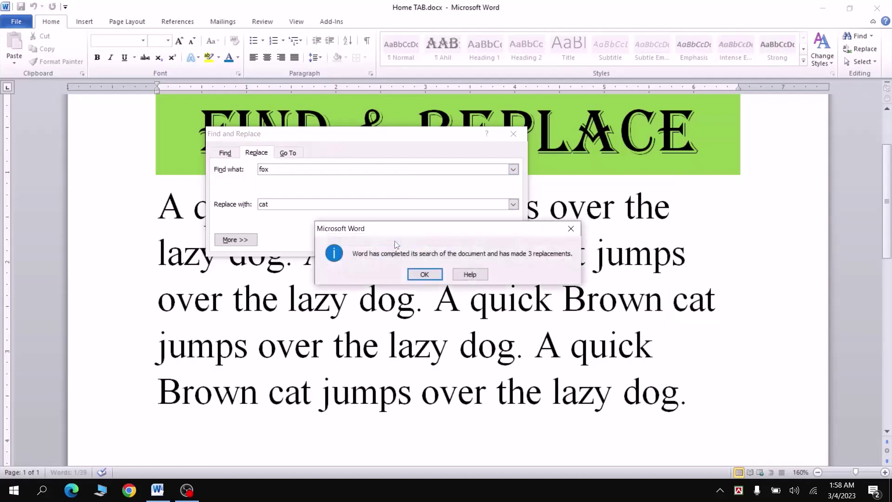
{"action": "left_click", "coordinate": [412, 276]}
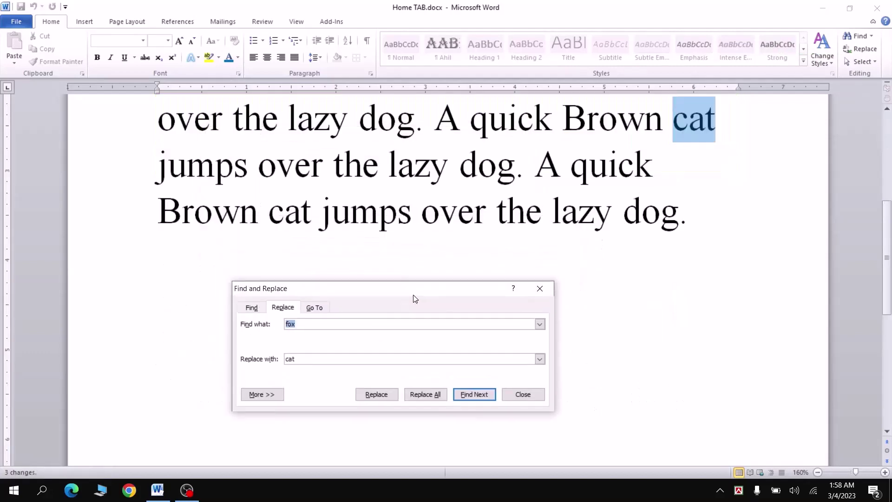
{"action": "scroll", "coordinate": [764, 235], "scroll_direction": "up", "scroll_amount": 2}
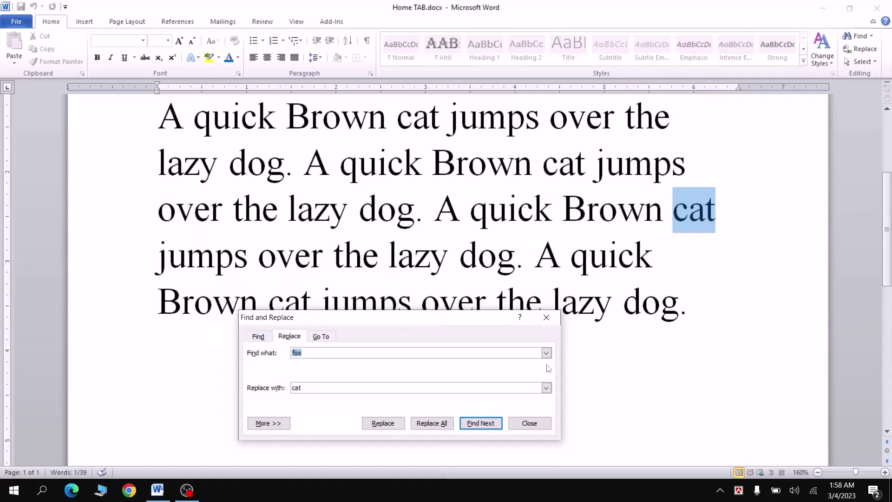
{"action": "left_click", "coordinate": [546, 318]}
{"action": "scroll", "coordinate": [530, 324], "scroll_direction": "up", "scroll_amount": 3}
{"action": "scroll", "coordinate": [529, 324], "scroll_direction": "down", "scroll_amount": 1}
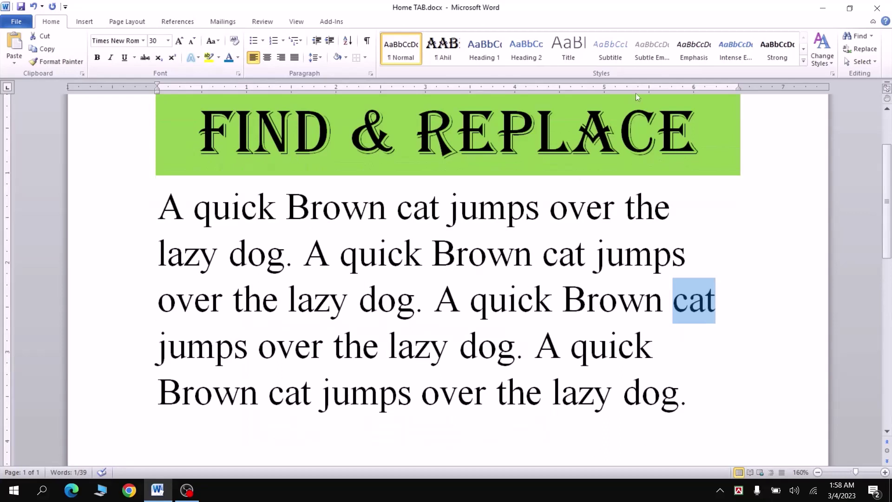
Step: Search the document for 'fox' in the Navigation pane, confirming no matches remain
{"action": "key", "text": "ctrl+f"}
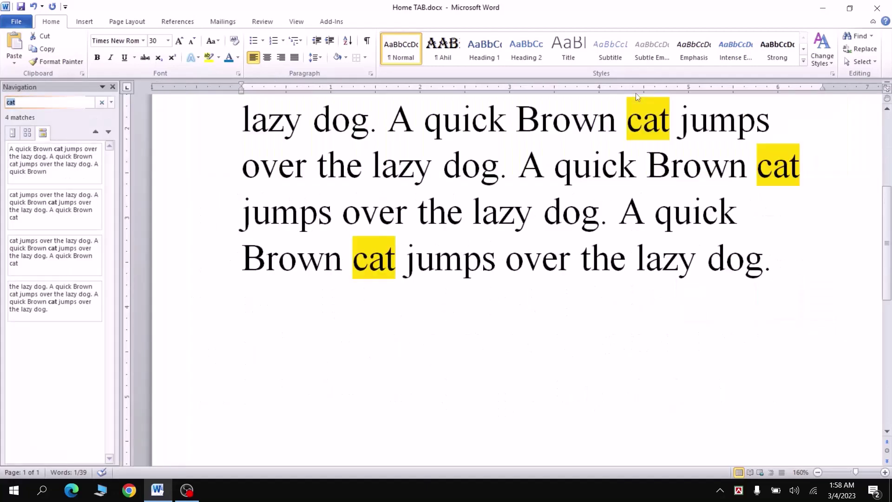
{"action": "key", "text": "BackSpace"}
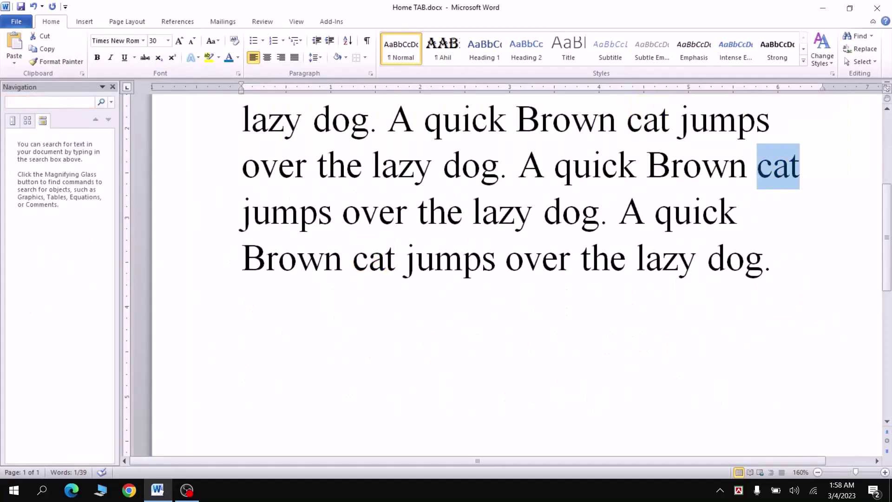
{"action": "type", "text": "fox"}
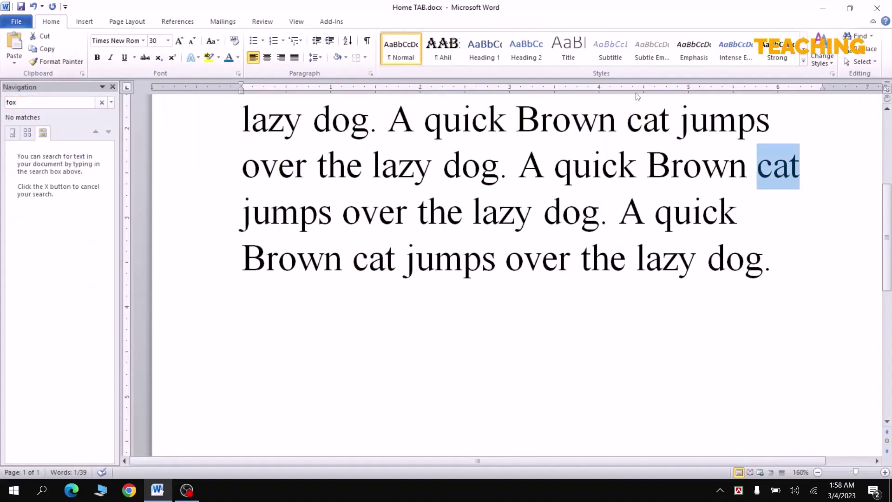
{"action": "scroll", "coordinate": [604, 219], "scroll_direction": "up", "scroll_amount": 3}
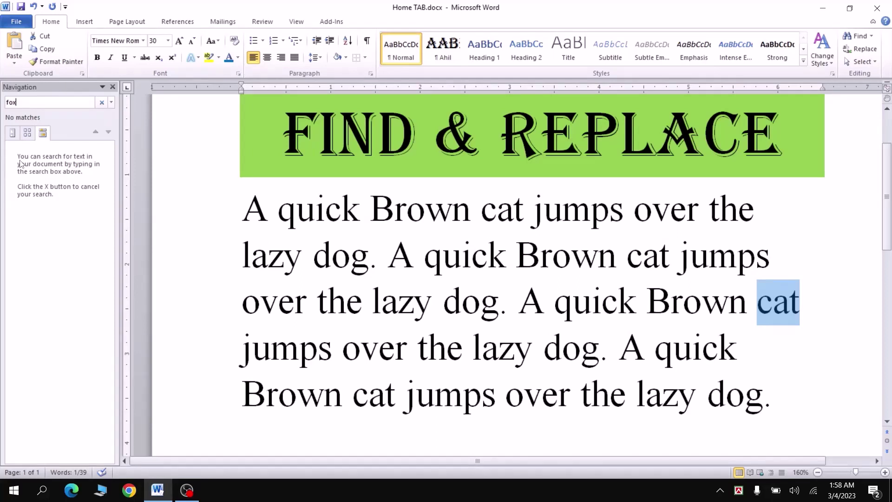
Step: Reopen Find and Replace on the Replace tab with 'cat' as the search term
{"action": "key", "text": "ctrl+h"}
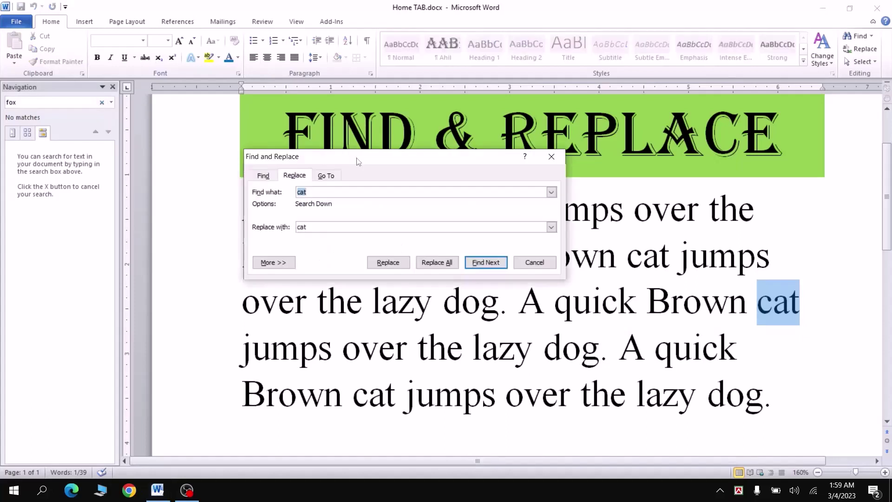